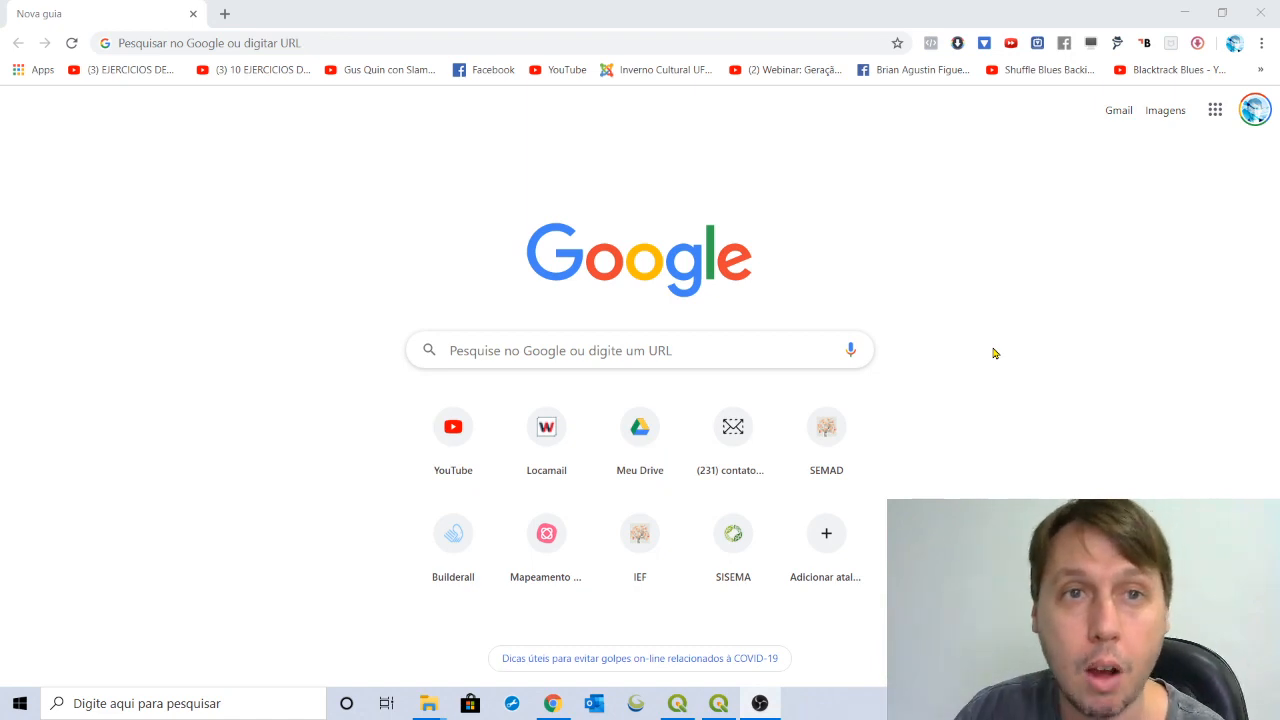
- Search Google for SISCAH and open the GPRH (Grupo de Pesquisa em Recursos Hídricos) website from the results
{"action": "left_click", "coordinate": [273, 40]}
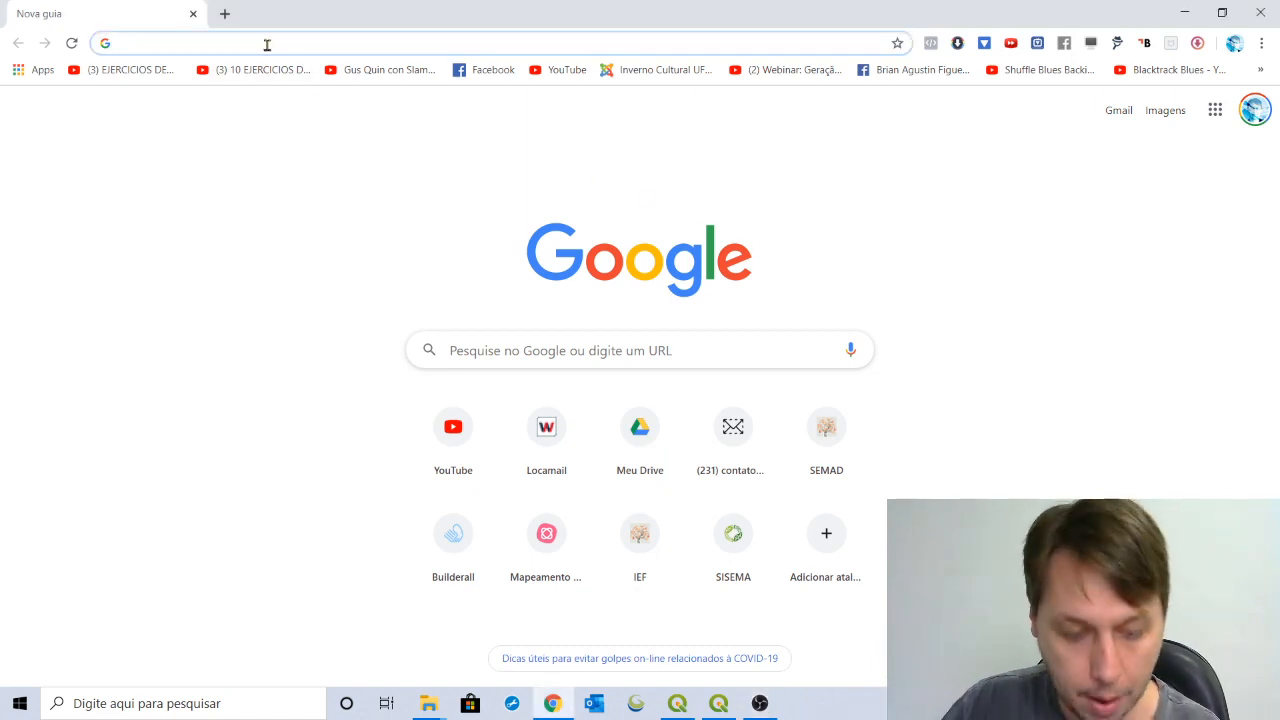
{"action": "type", "text": "SISCAH"}
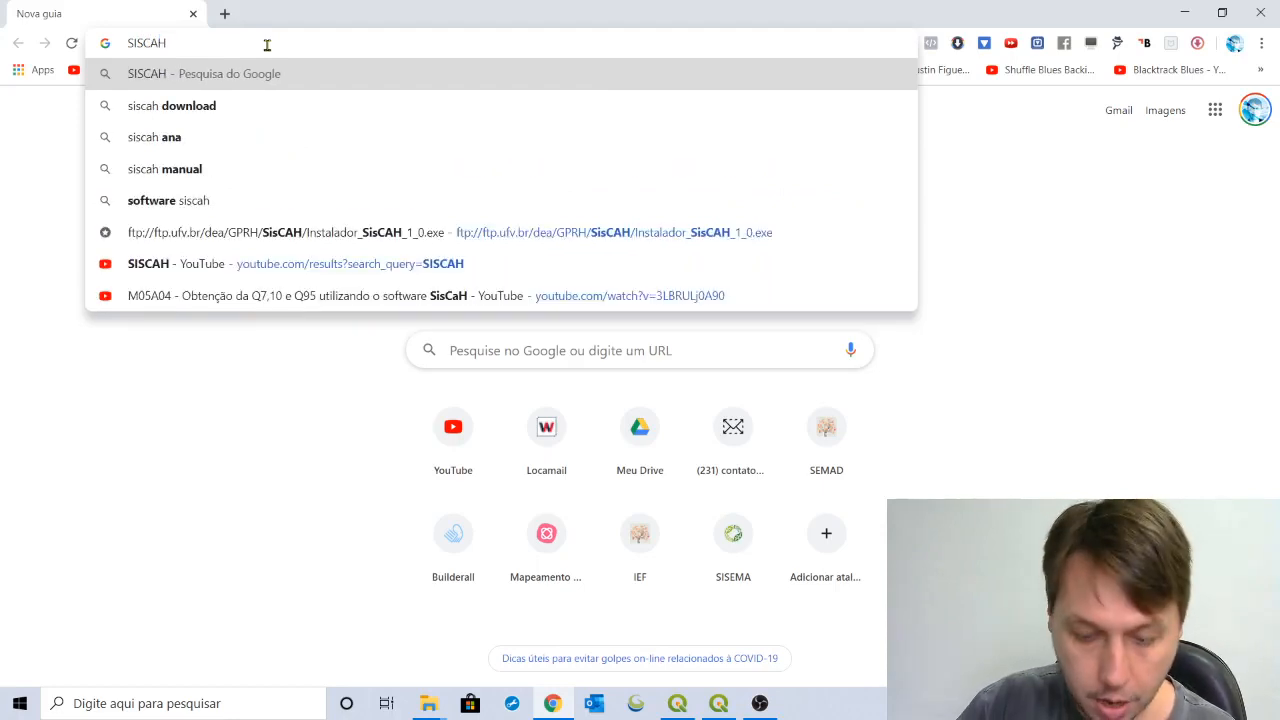
{"action": "key", "text": "Return"}
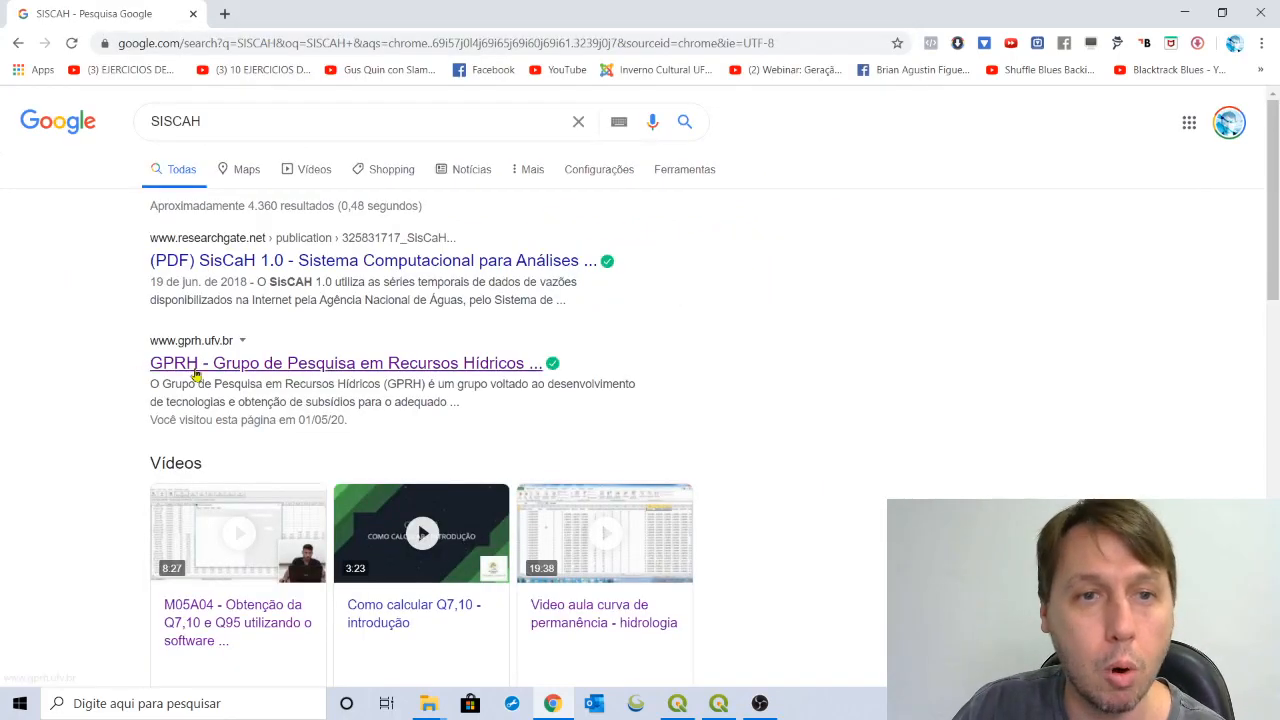
{"action": "left_click", "coordinate": [250, 366]}
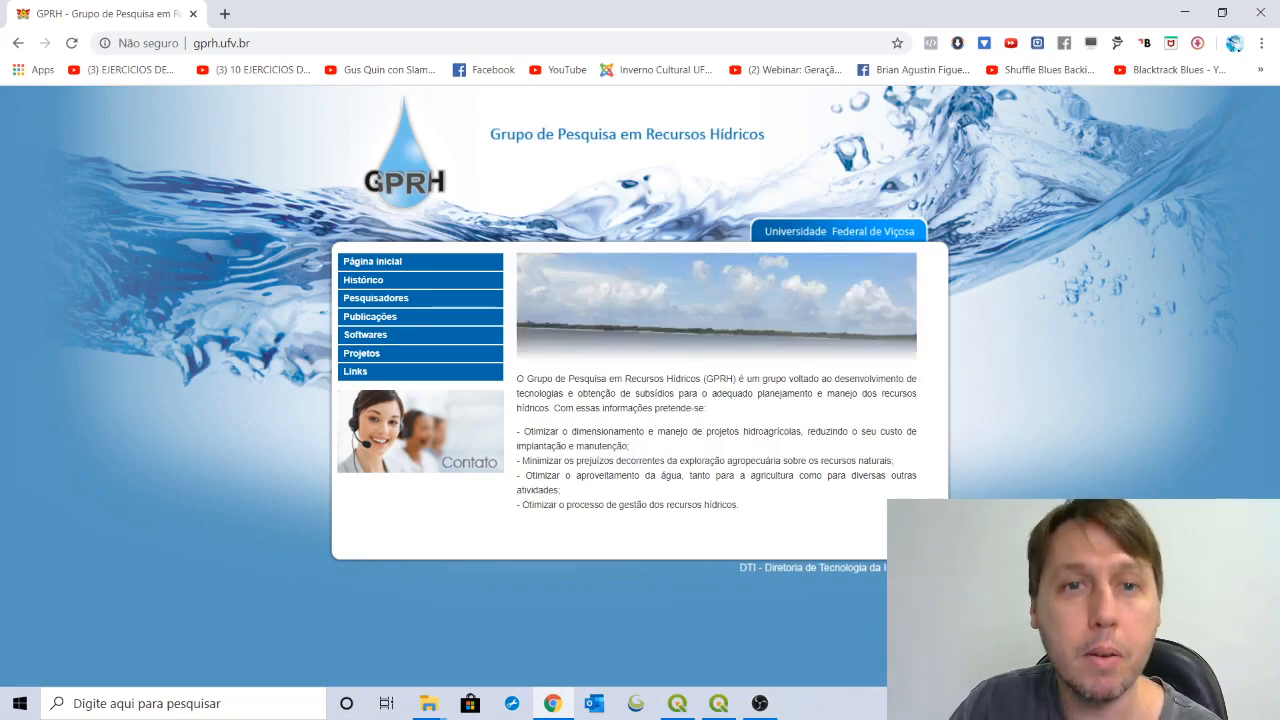
- Download the SisCAH1.0 installer from the GPRH site's Softwares page and keep the file despite the browser's warning
{"action": "left_click", "coordinate": [377, 340]}
{"action": "scroll", "coordinate": [875, 455], "scroll_direction": "down", "scroll_amount": 1}
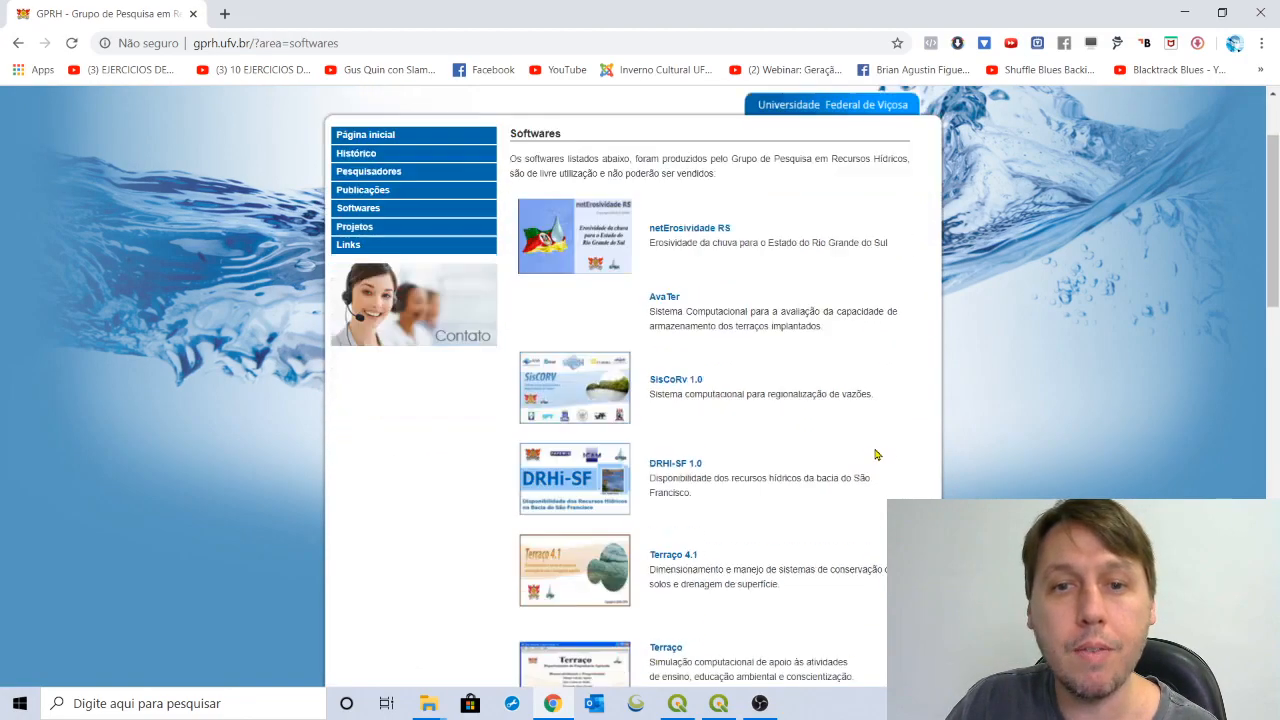
{"action": "scroll", "coordinate": [875, 455], "scroll_direction": "down", "scroll_amount": 5}
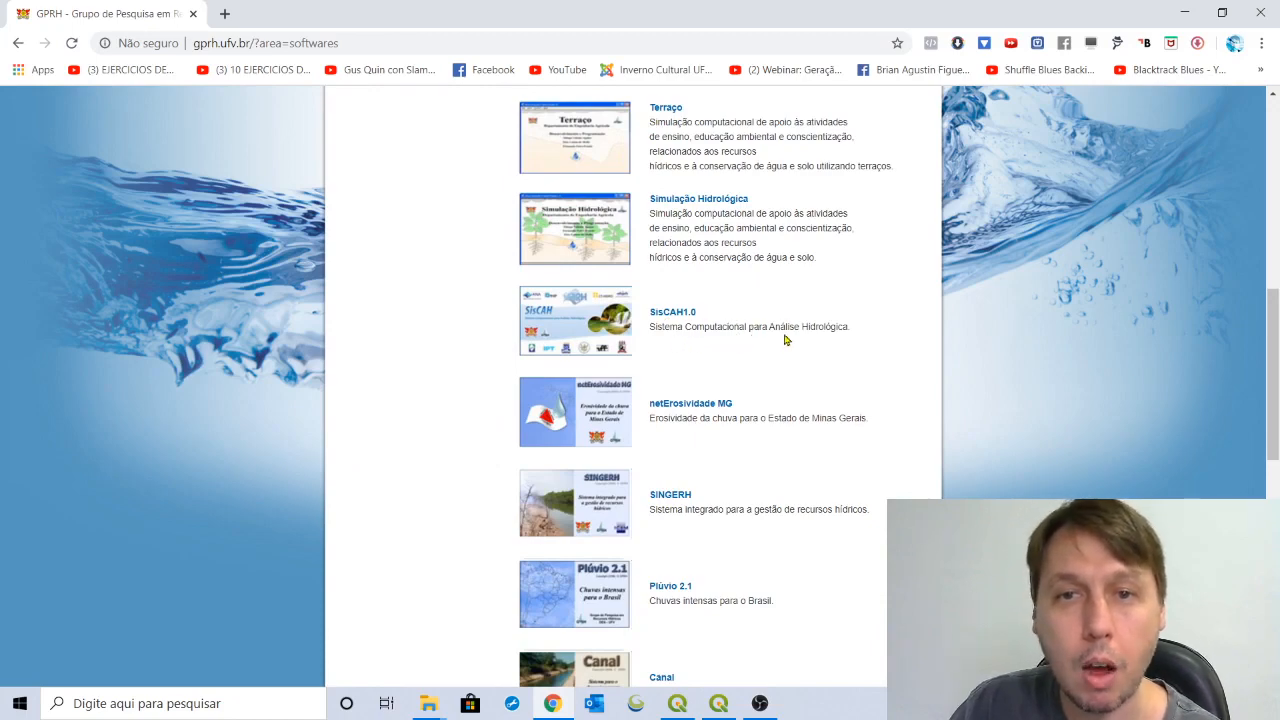
{"action": "left_click", "coordinate": [666, 318]}
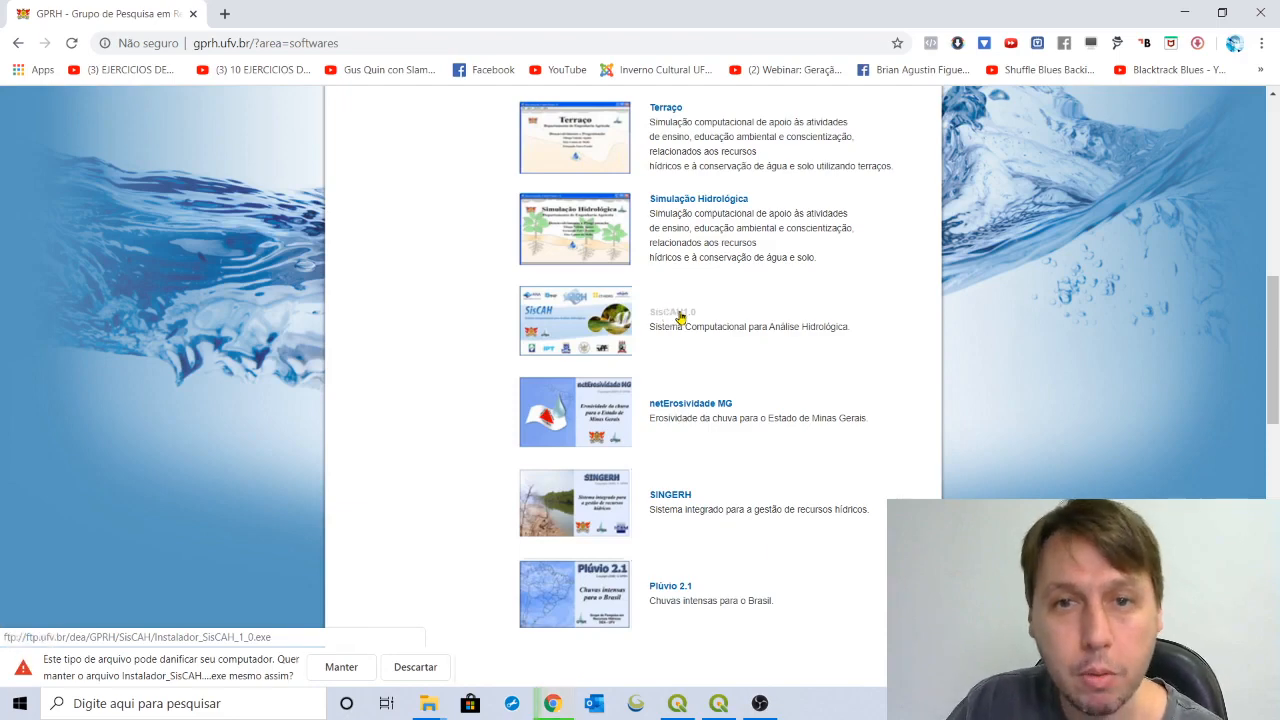
{"action": "left_click", "coordinate": [343, 667]}
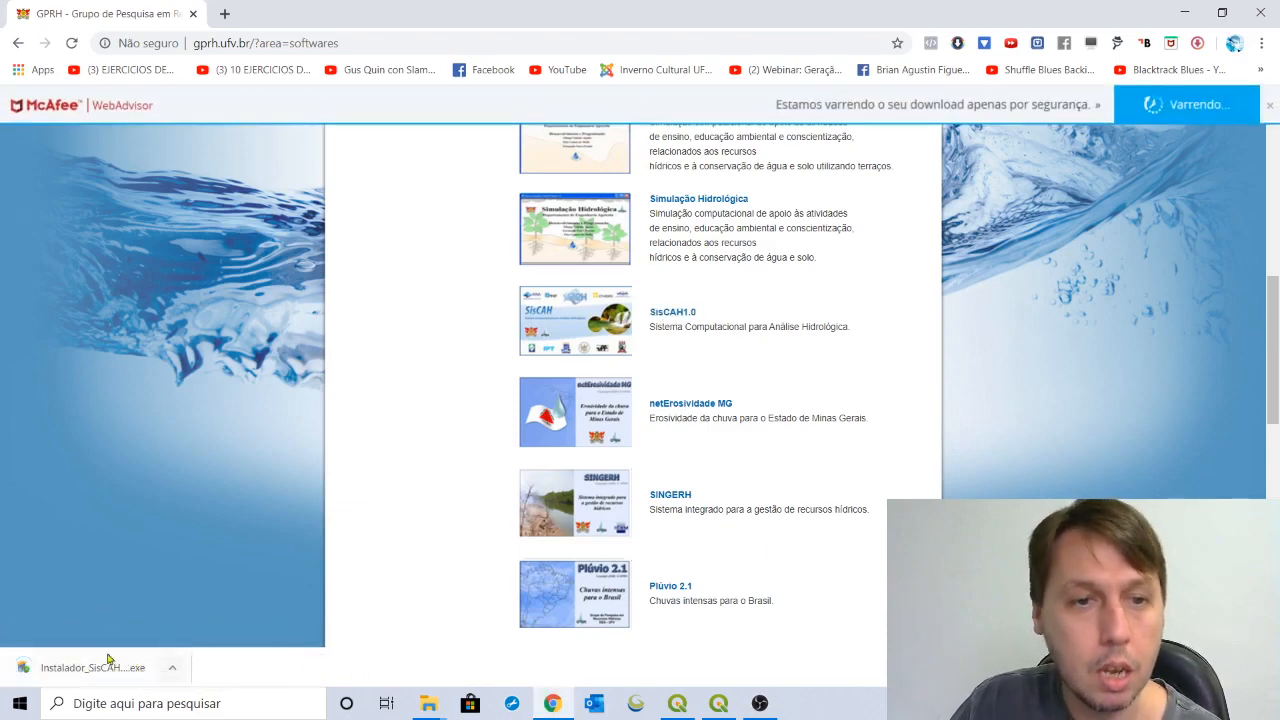
{"action": "left_click", "coordinate": [30, 668]}
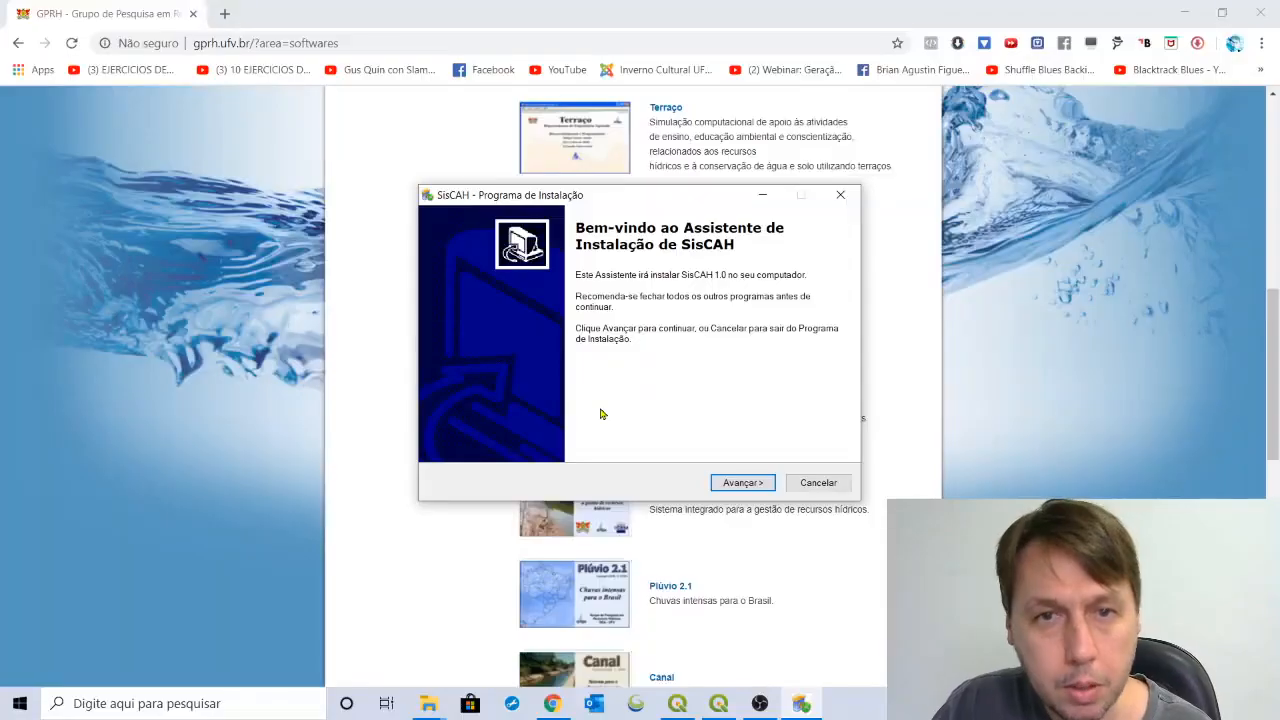
{"action": "left_click", "coordinate": [839, 195]}
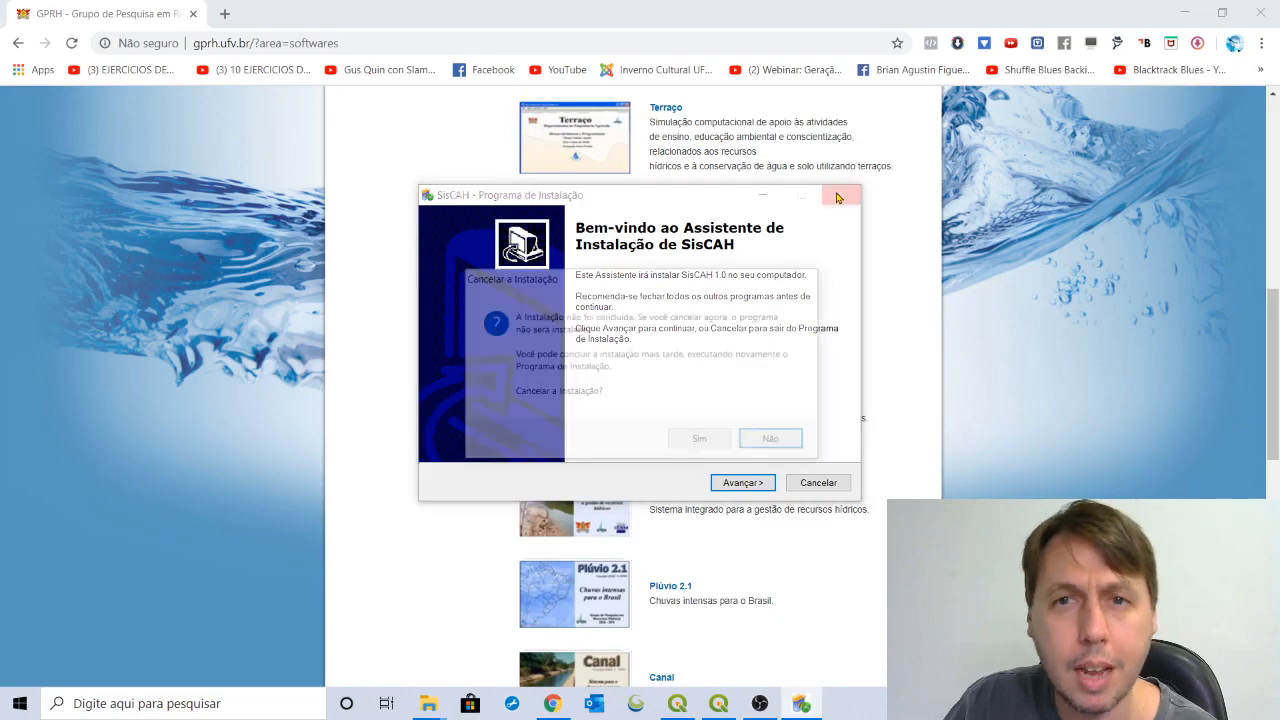
{"action": "left_click", "coordinate": [700, 440]}
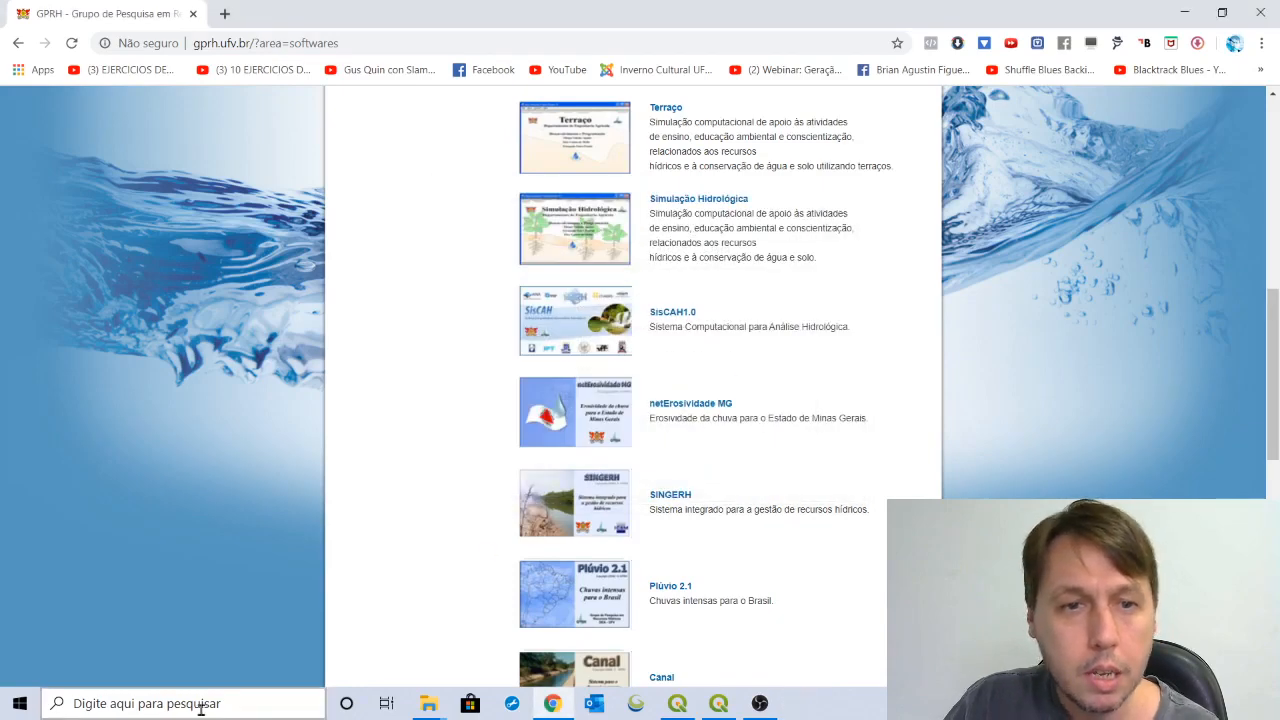
- Search the computer for the installed SisCAH application and launch it
{"action": "left_click", "coordinate": [236, 690]}
{"action": "type", "text": "SI"}
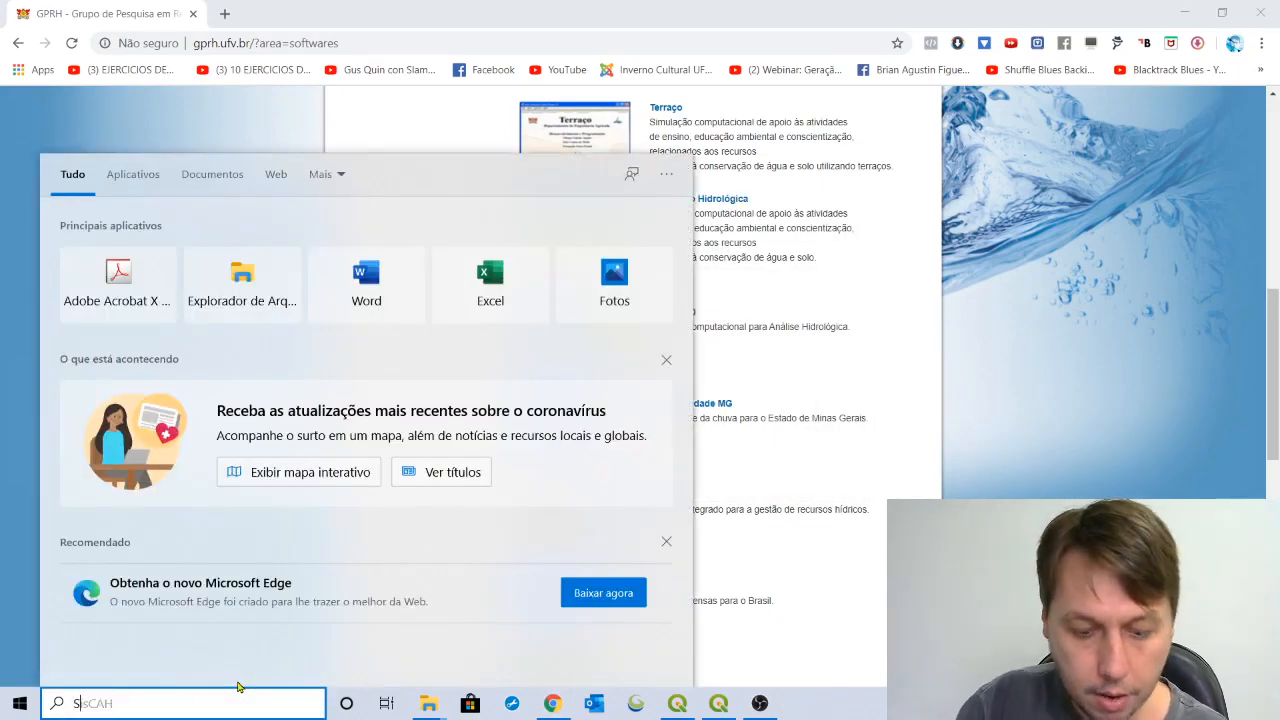
{"action": "type", "text": "SC"}
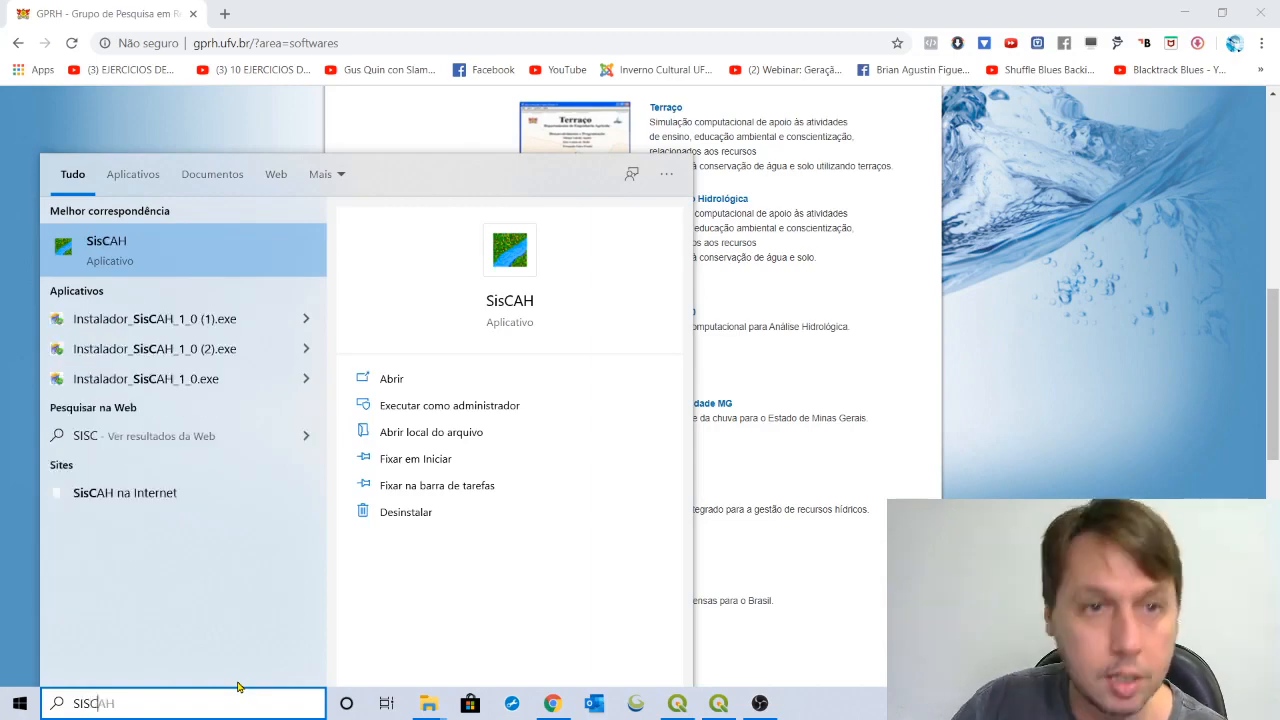
{"action": "left_click", "coordinate": [410, 382]}
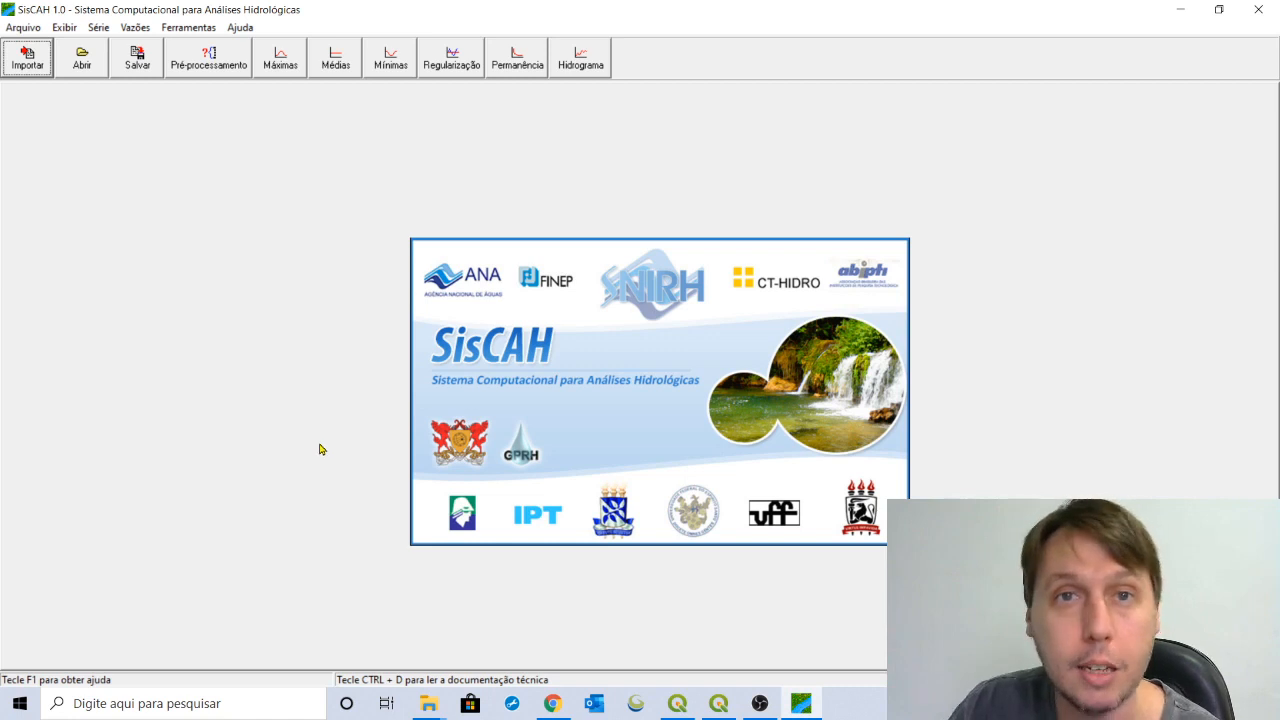
- Switch to Chrome, search for HIDROWEB in a new tab and open the portal's Séries Históricas page
{"action": "left_click", "coordinate": [553, 704]}
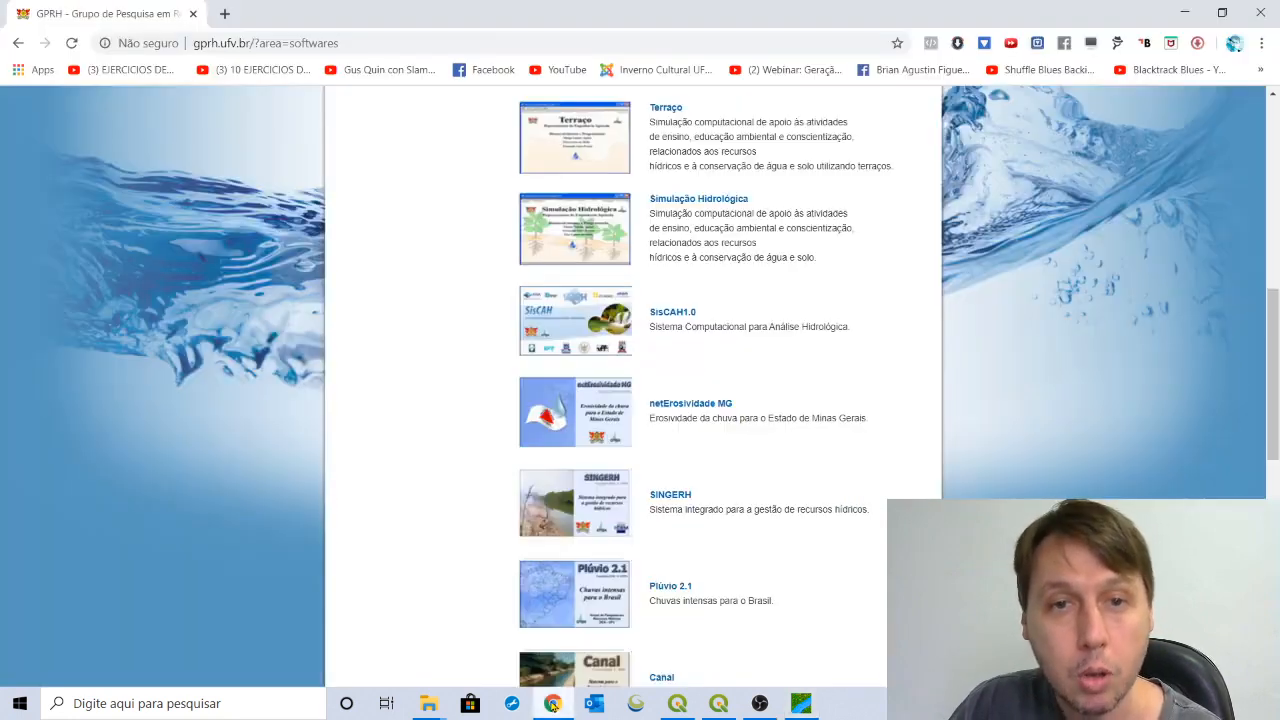
{"action": "left_click", "coordinate": [225, 13]}
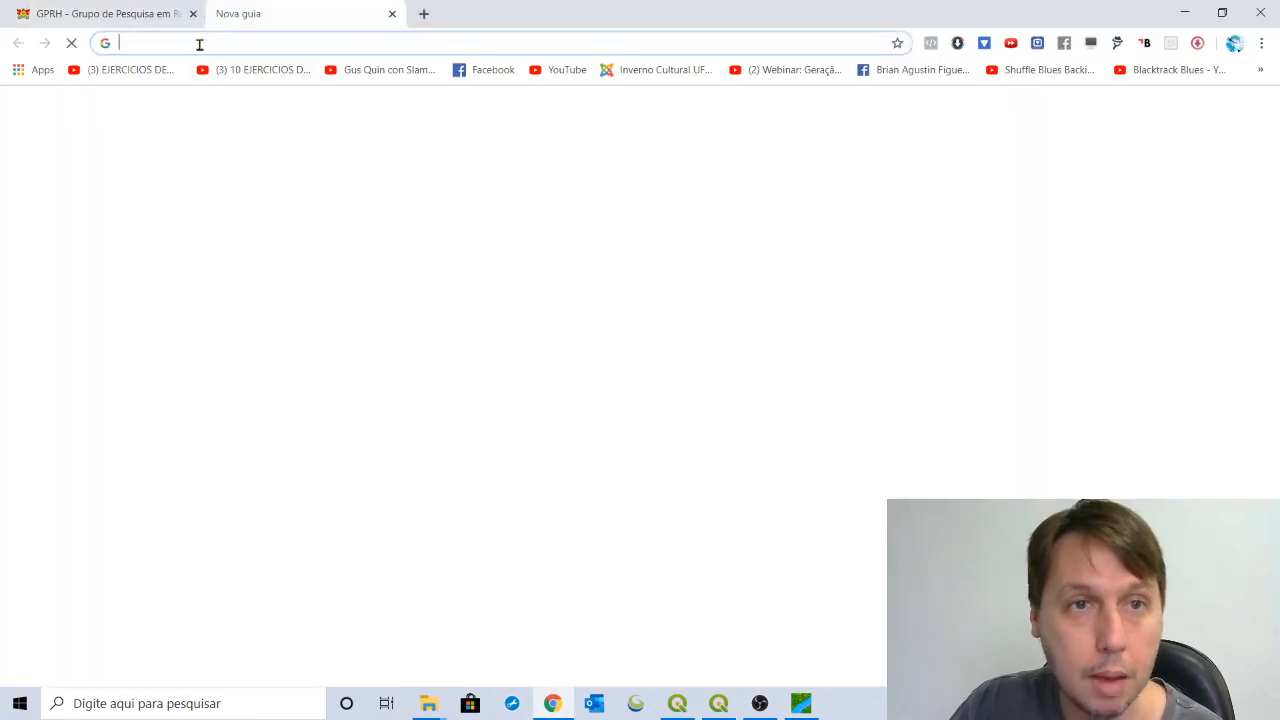
{"action": "type", "text": "HIDR"}
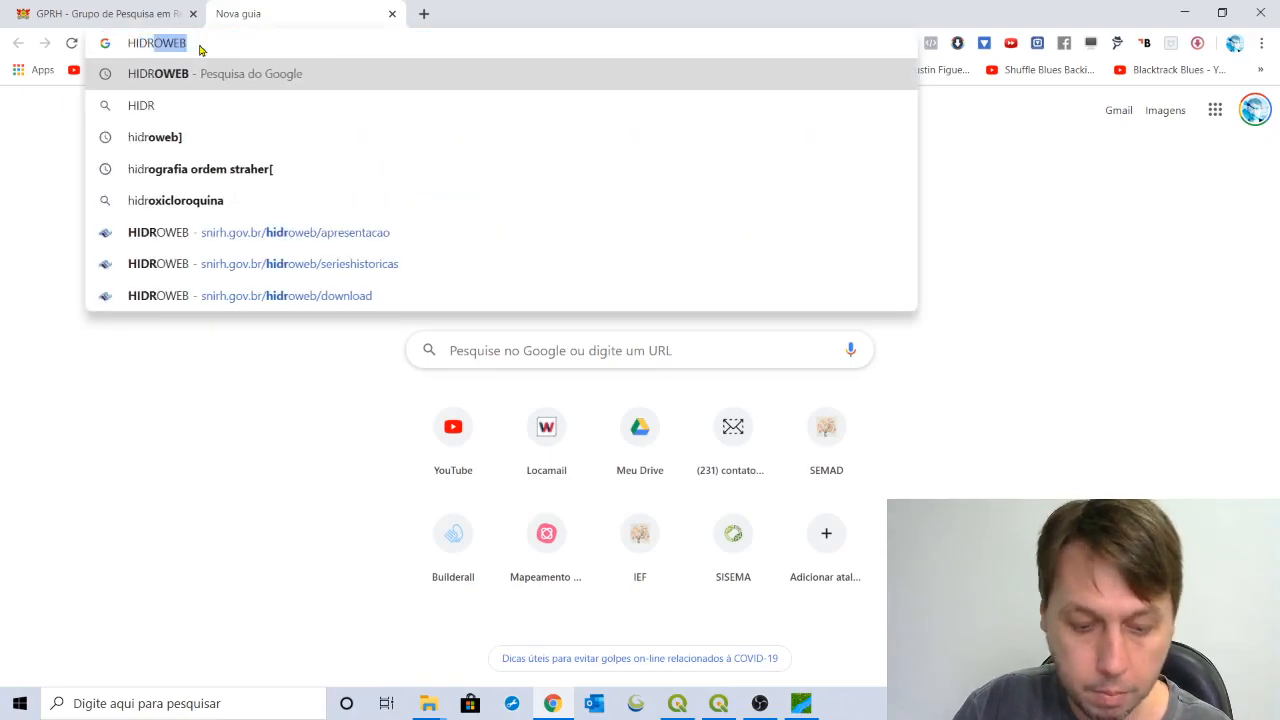
{"action": "type", "text": "OWE"}
{"action": "key", "text": "Return"}
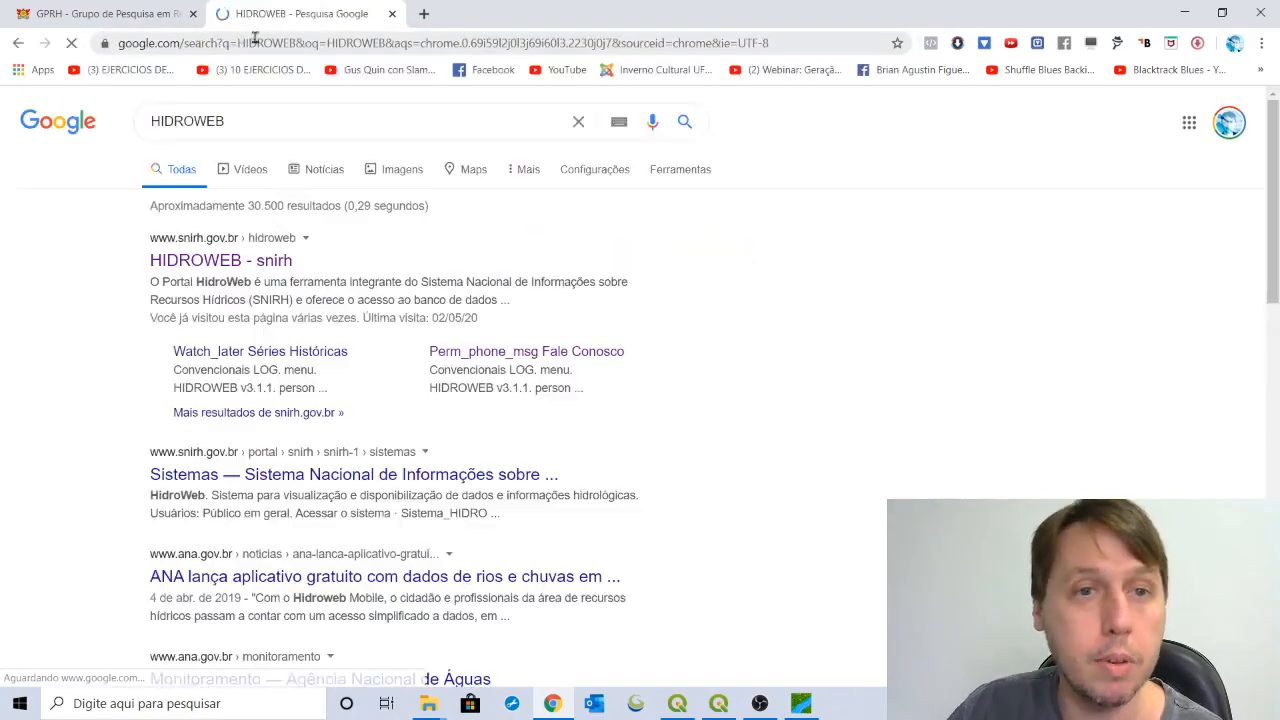
{"action": "left_click", "coordinate": [214, 264]}
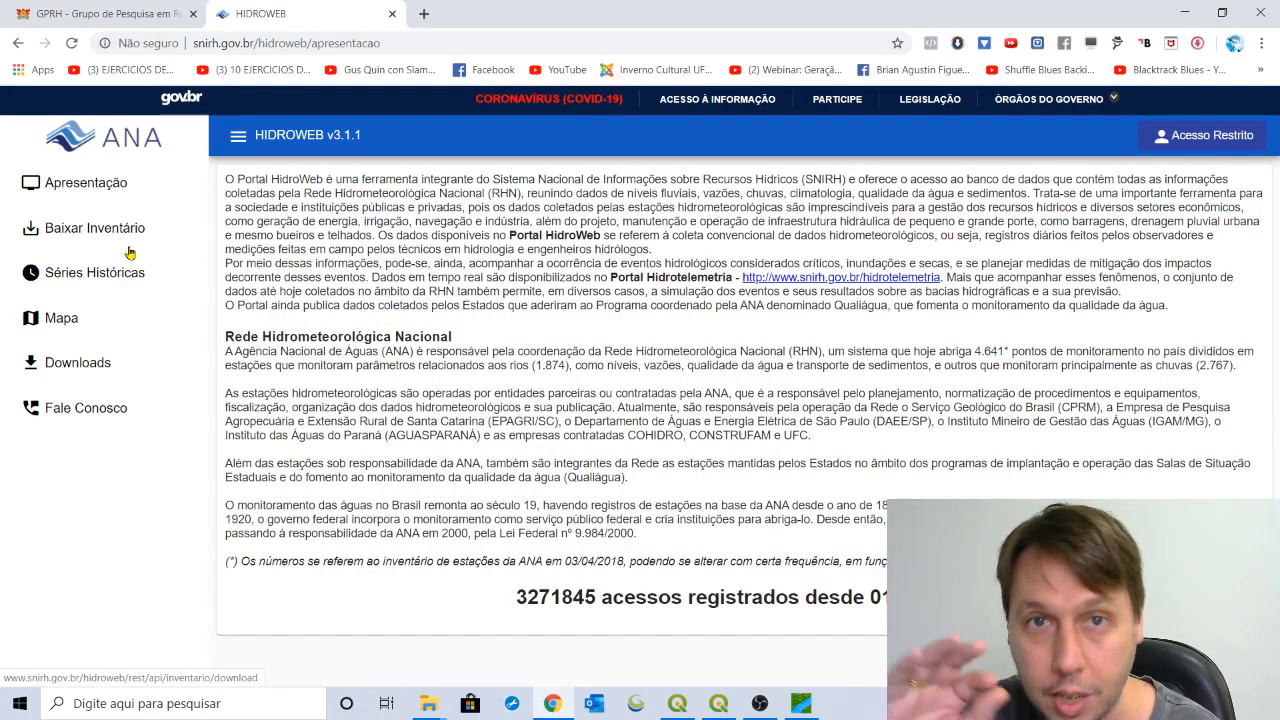
{"action": "left_click", "coordinate": [88, 278]}
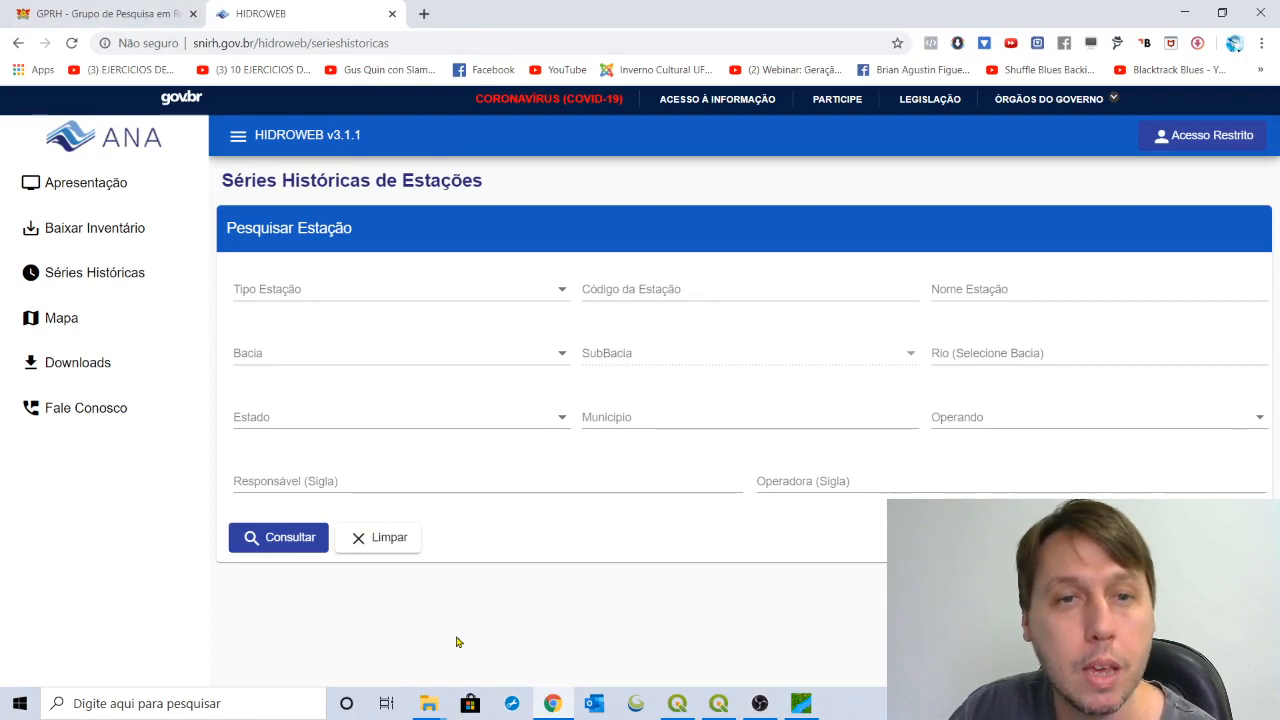
- Switch to File Explorer and examine the vazoes_51240000 zip, its Access database and the path of the ESTACOES_HIDROWEB folder
{"action": "mouse_move", "coordinate": [432, 706]}
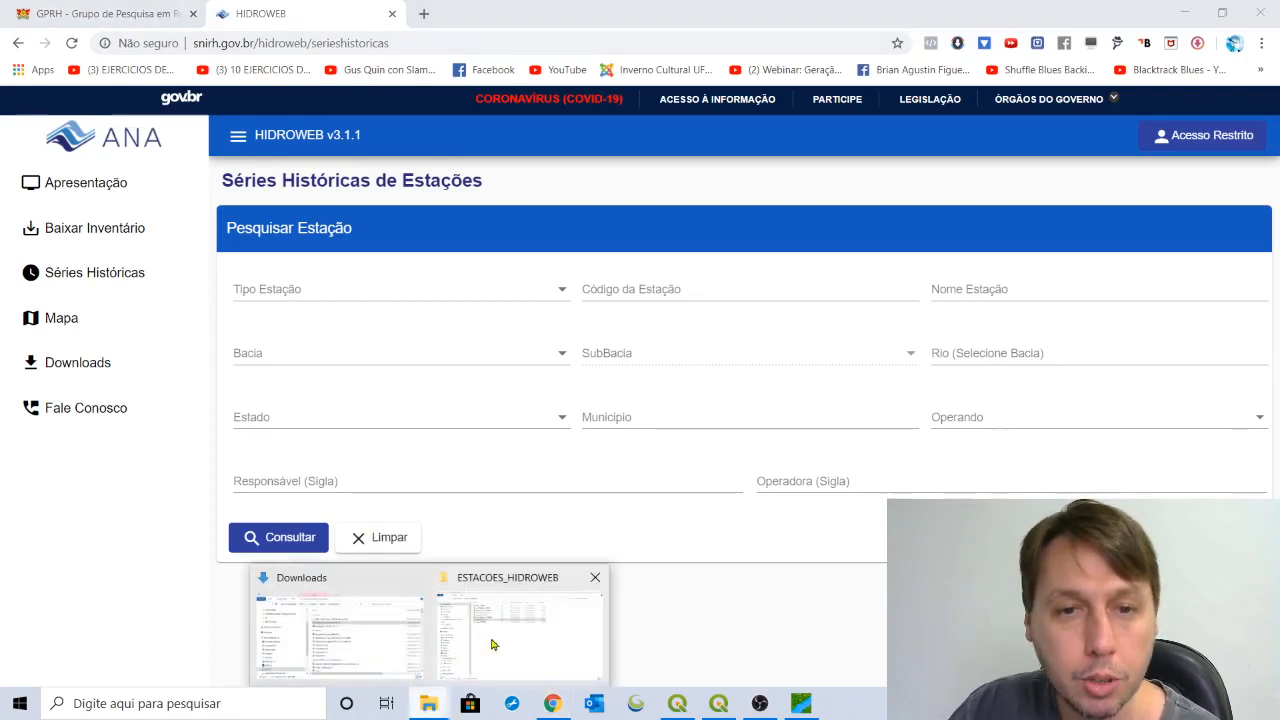
{"action": "left_click", "coordinate": [491, 643]}
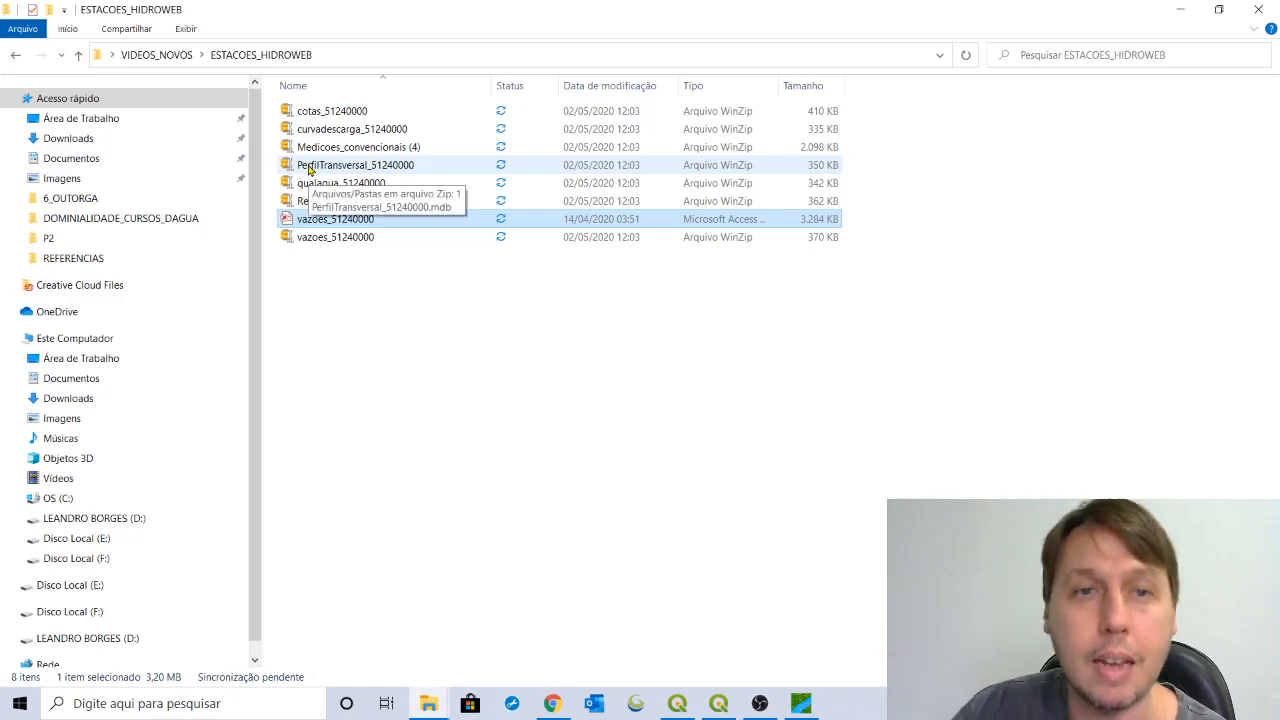
{"action": "left_click", "coordinate": [317, 240]}
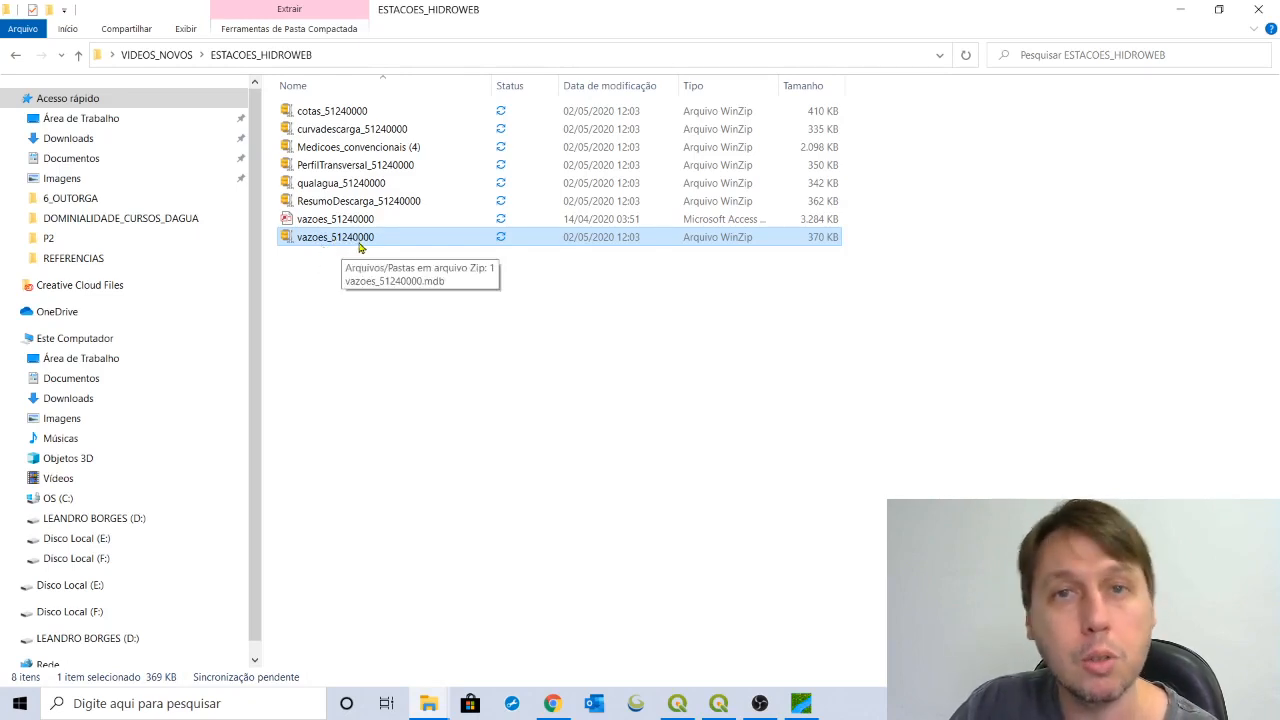
{"action": "left_click", "coordinate": [313, 222]}
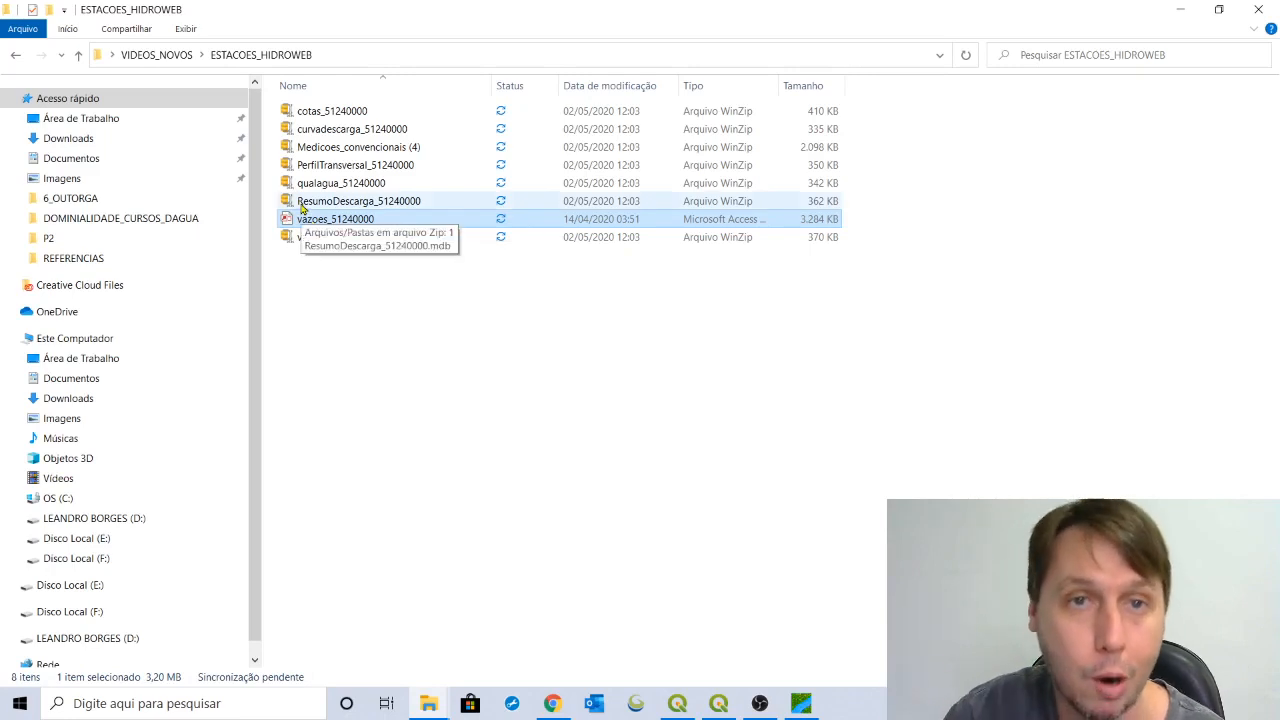
{"action": "left_click", "coordinate": [314, 278]}
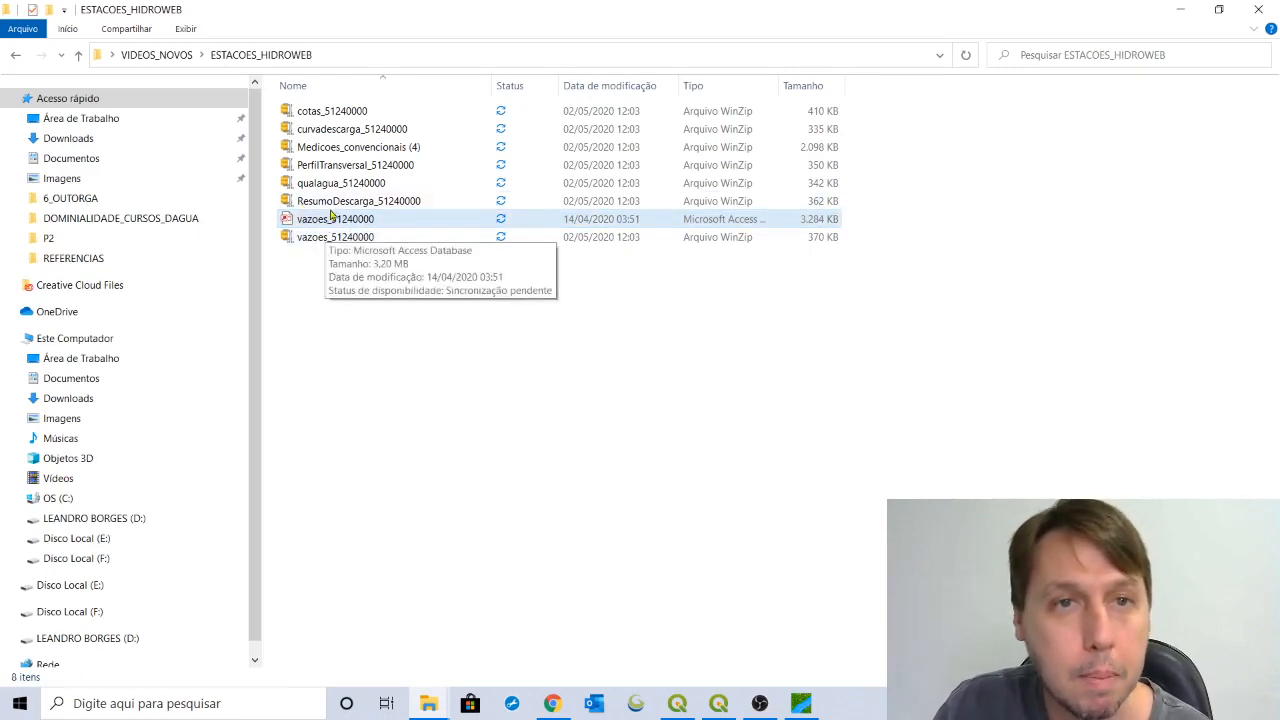
{"action": "left_click", "coordinate": [355, 58]}
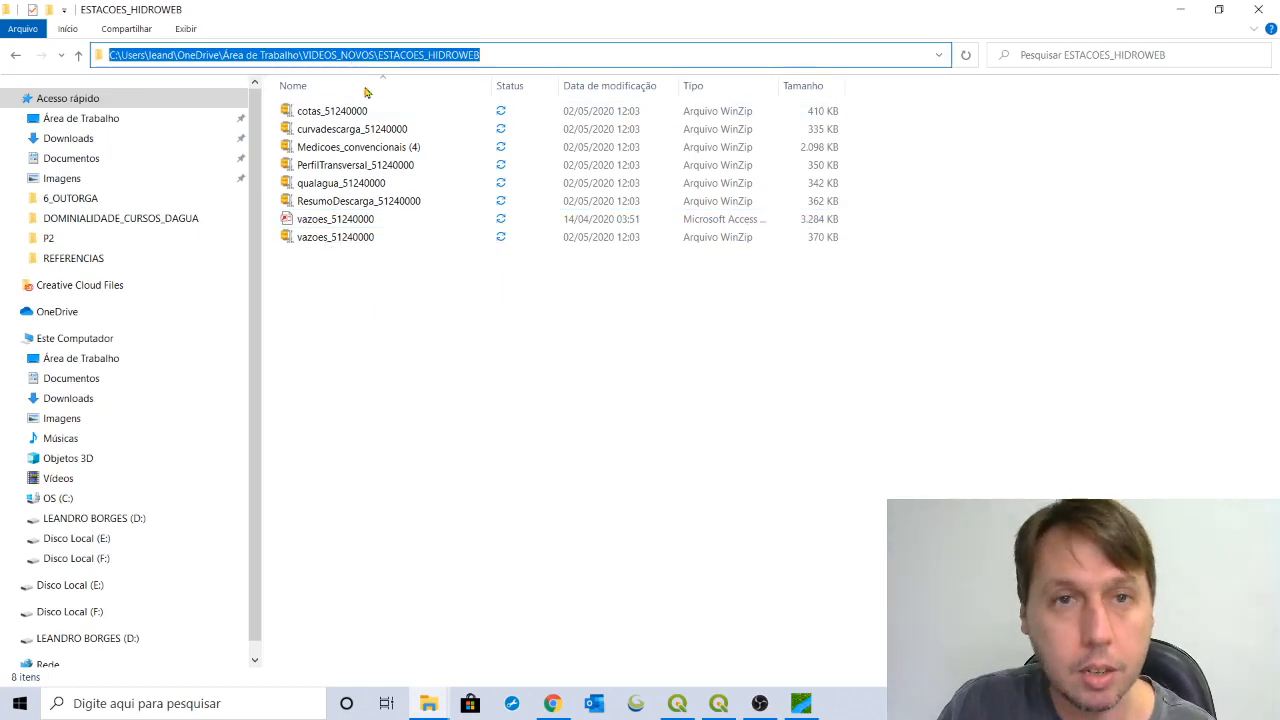
- Switch to SisCAH and import the ANA Access (*.MDB) file vazoes_51240000 from the 51240000 folder
{"action": "left_click", "coordinate": [801, 703]}
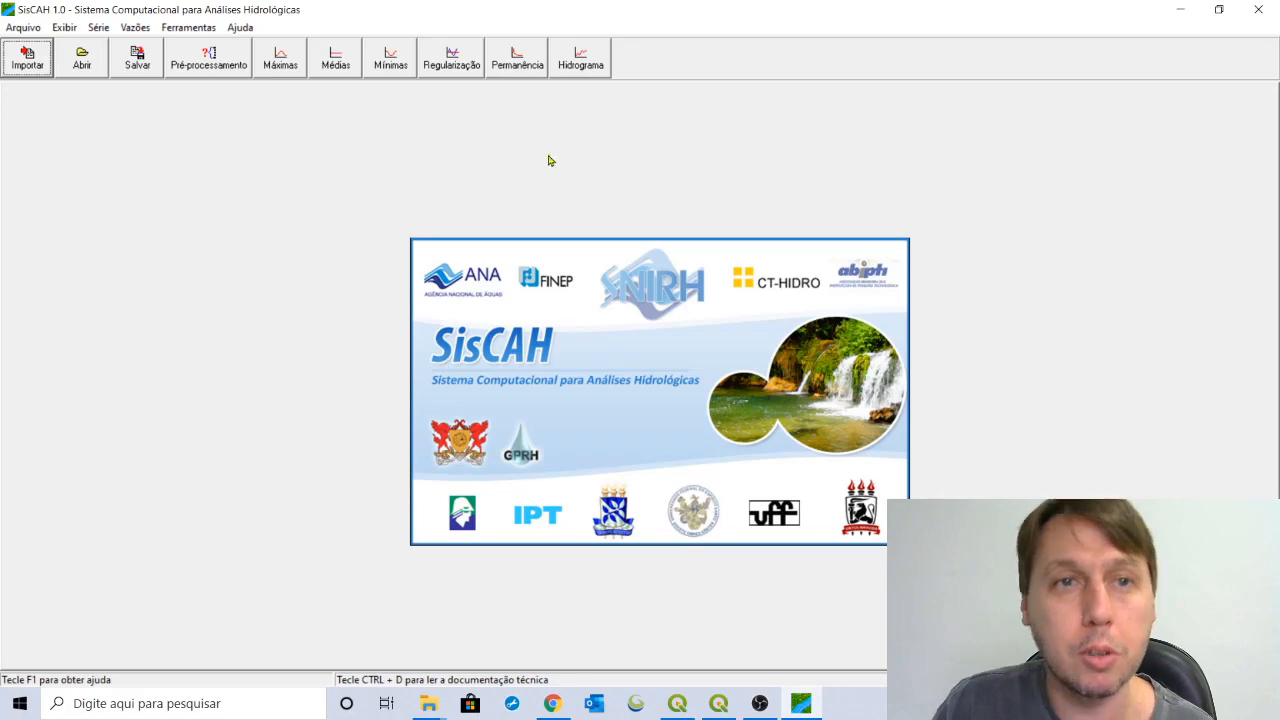
{"action": "left_click", "coordinate": [38, 28]}
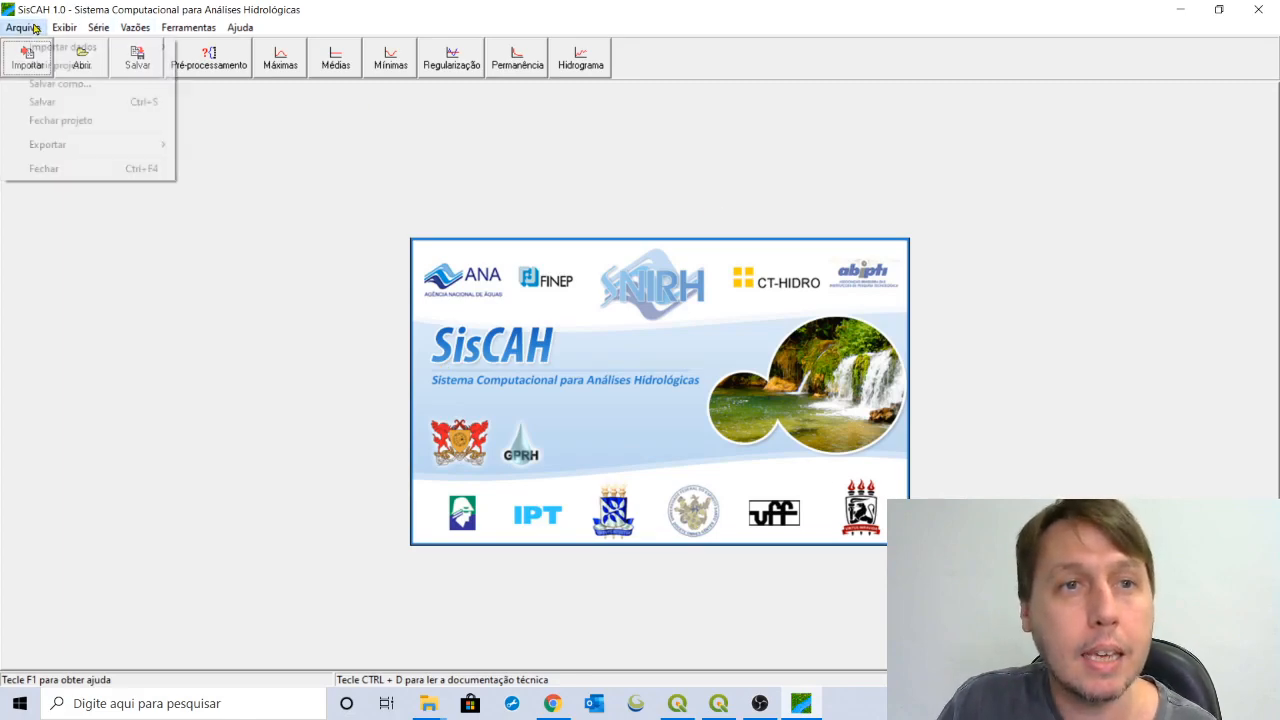
{"action": "mouse_move", "coordinate": [40, 49]}
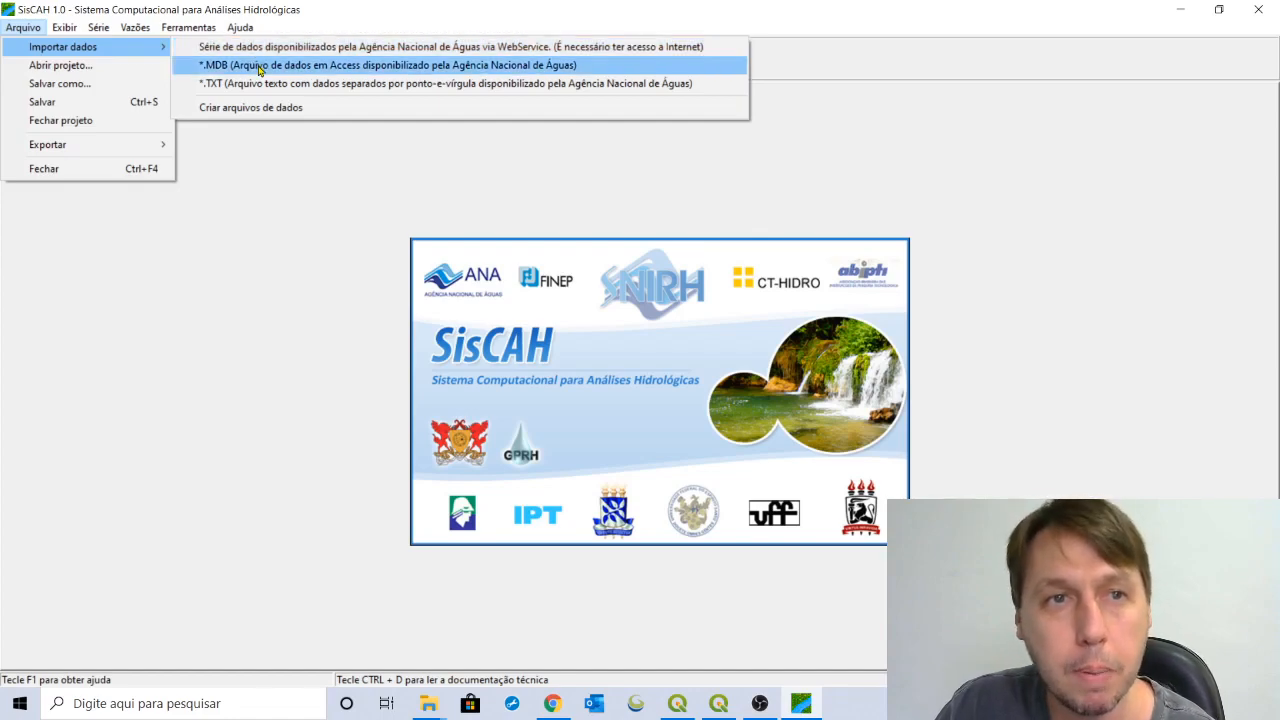
{"action": "left_click", "coordinate": [259, 66]}
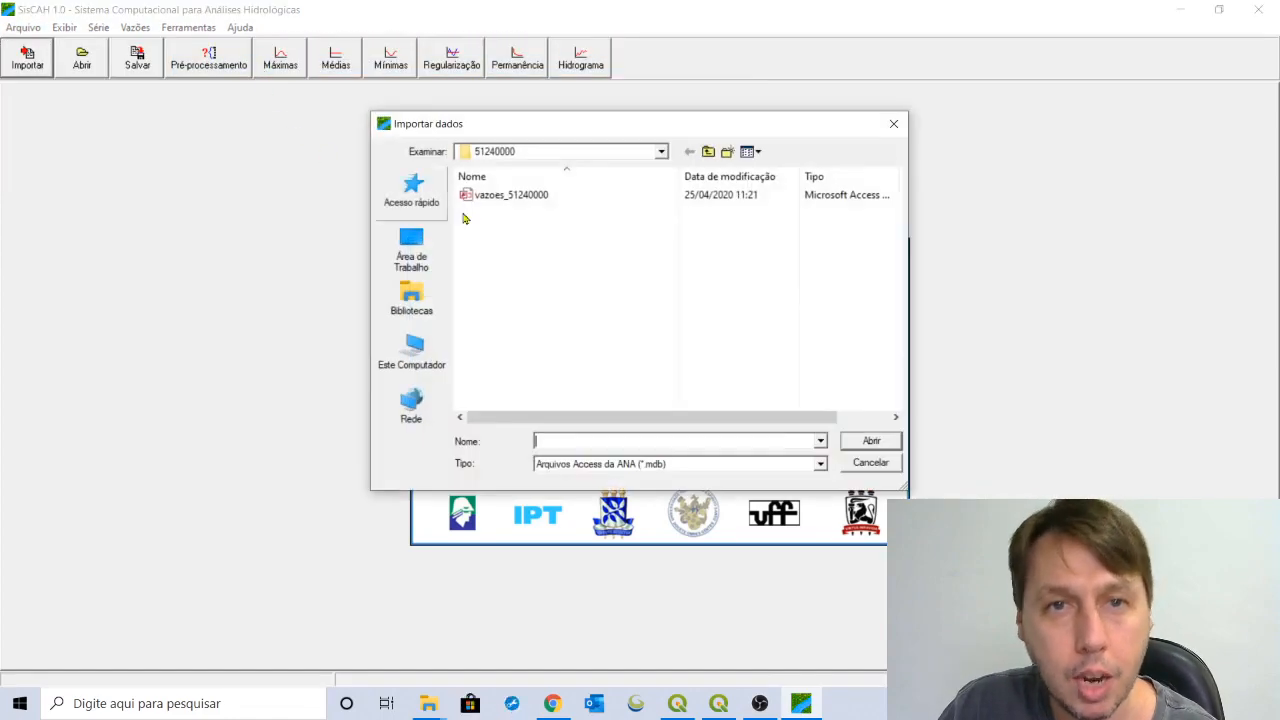
{"action": "left_click", "coordinate": [661, 152]}
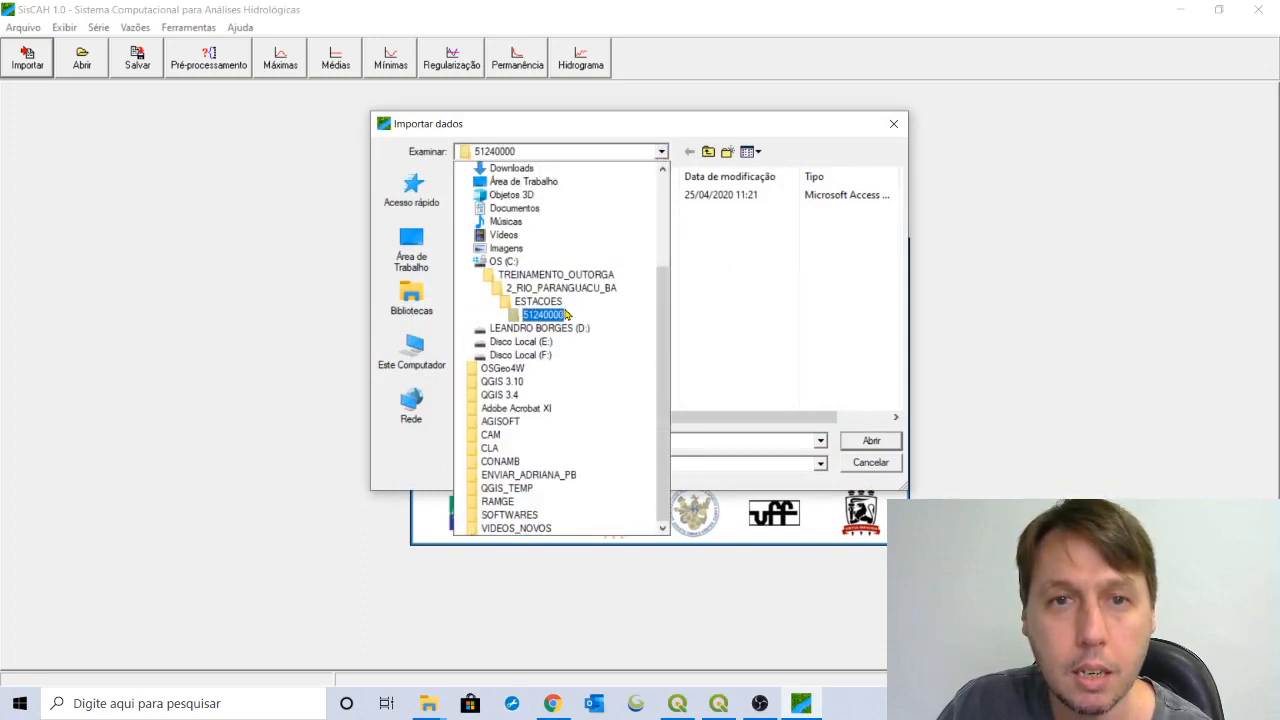
{"action": "left_click", "coordinate": [662, 153]}
{"action": "left_click", "coordinate": [664, 156]}
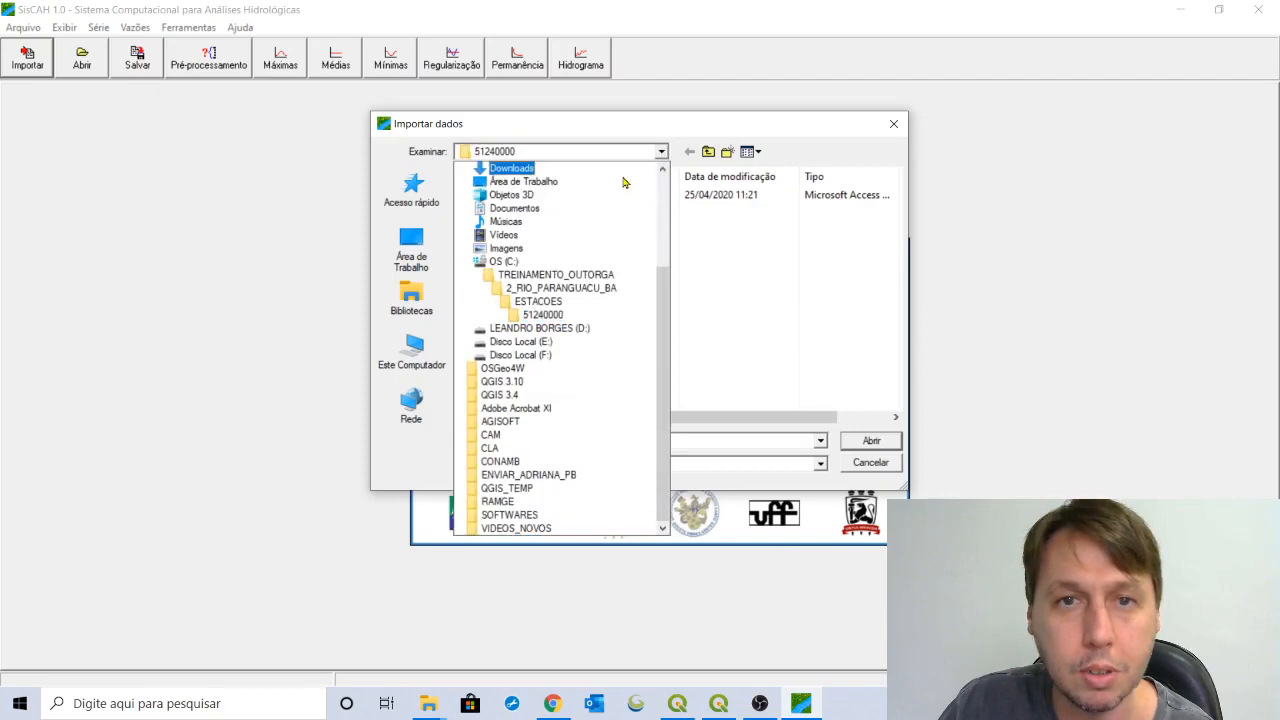
{"action": "left_click", "coordinate": [541, 316]}
{"action": "left_click", "coordinate": [536, 198]}
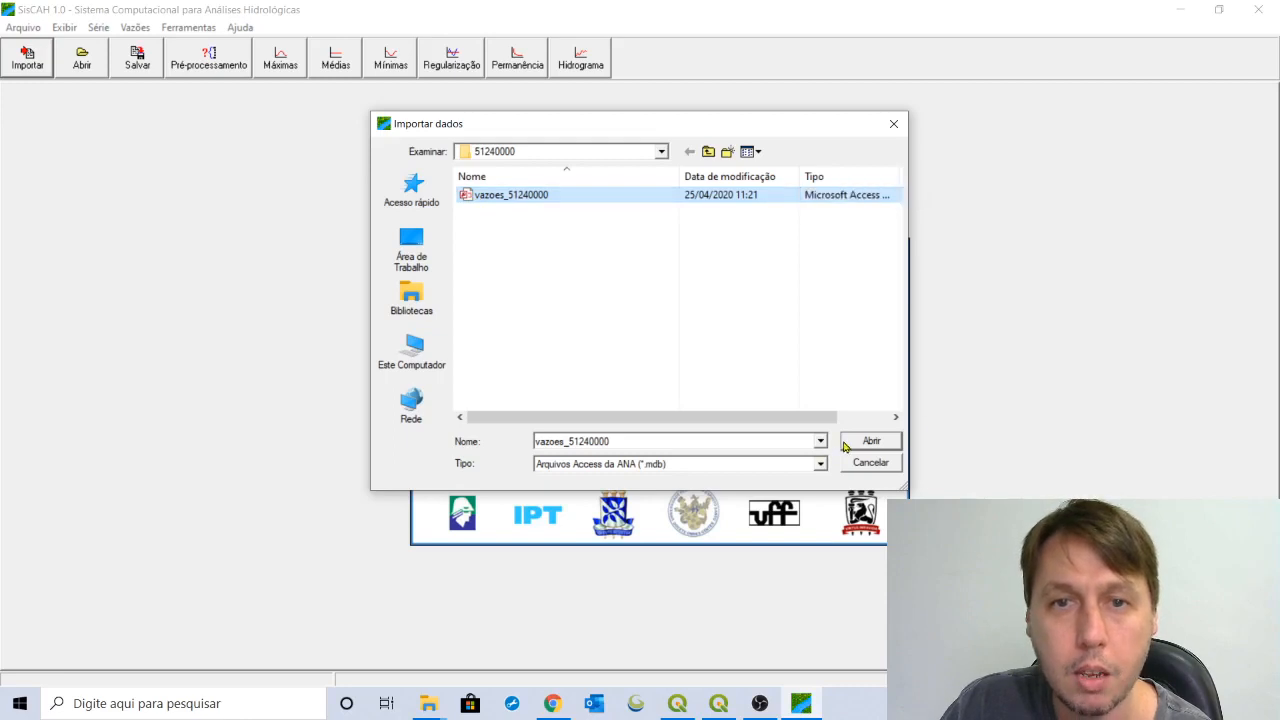
{"action": "left_click", "coordinate": [870, 441]}
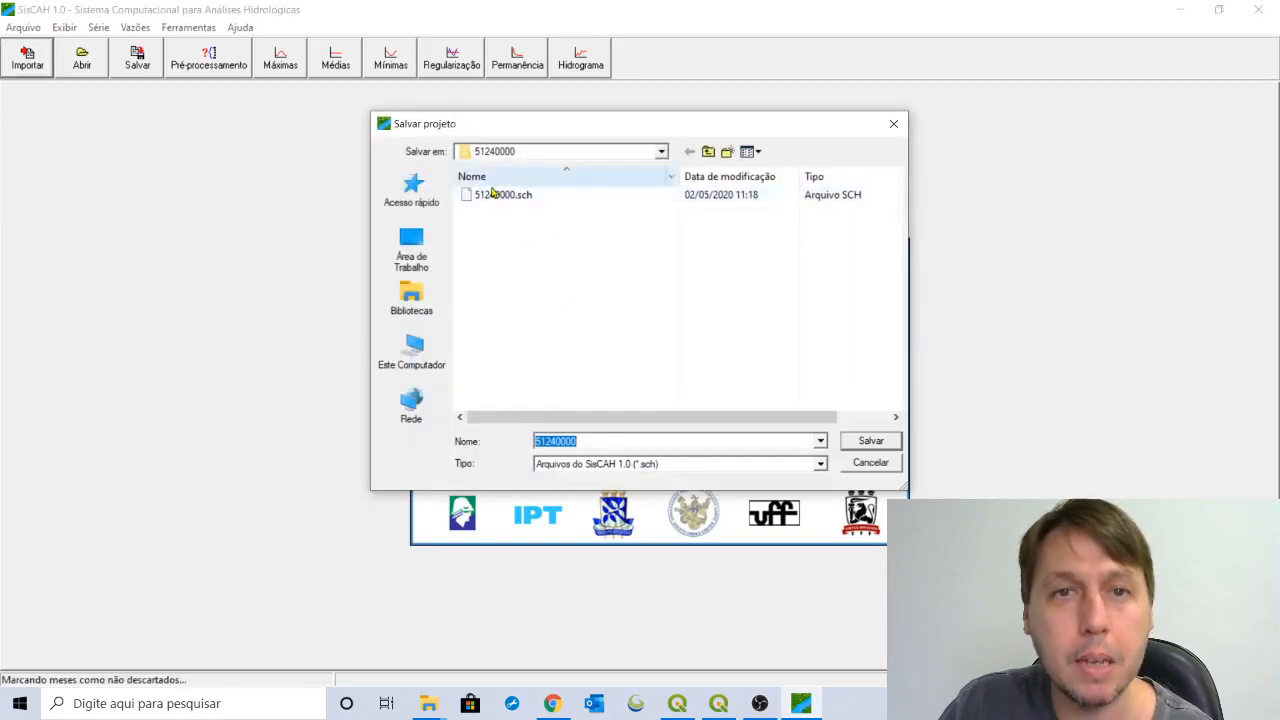
- Save the imported project as 51240000.sch in the 51240000 folder, replacing the existing file
{"action": "left_click", "coordinate": [517, 198]}
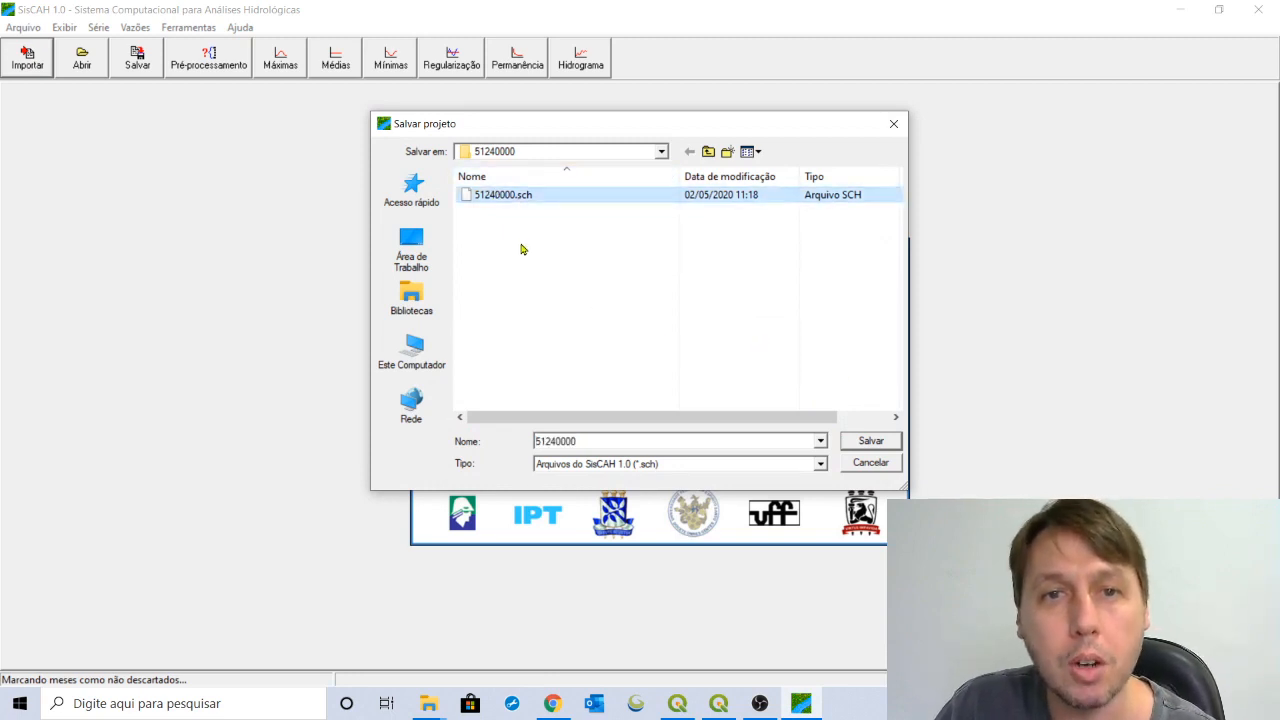
{"action": "left_click", "coordinate": [861, 443]}
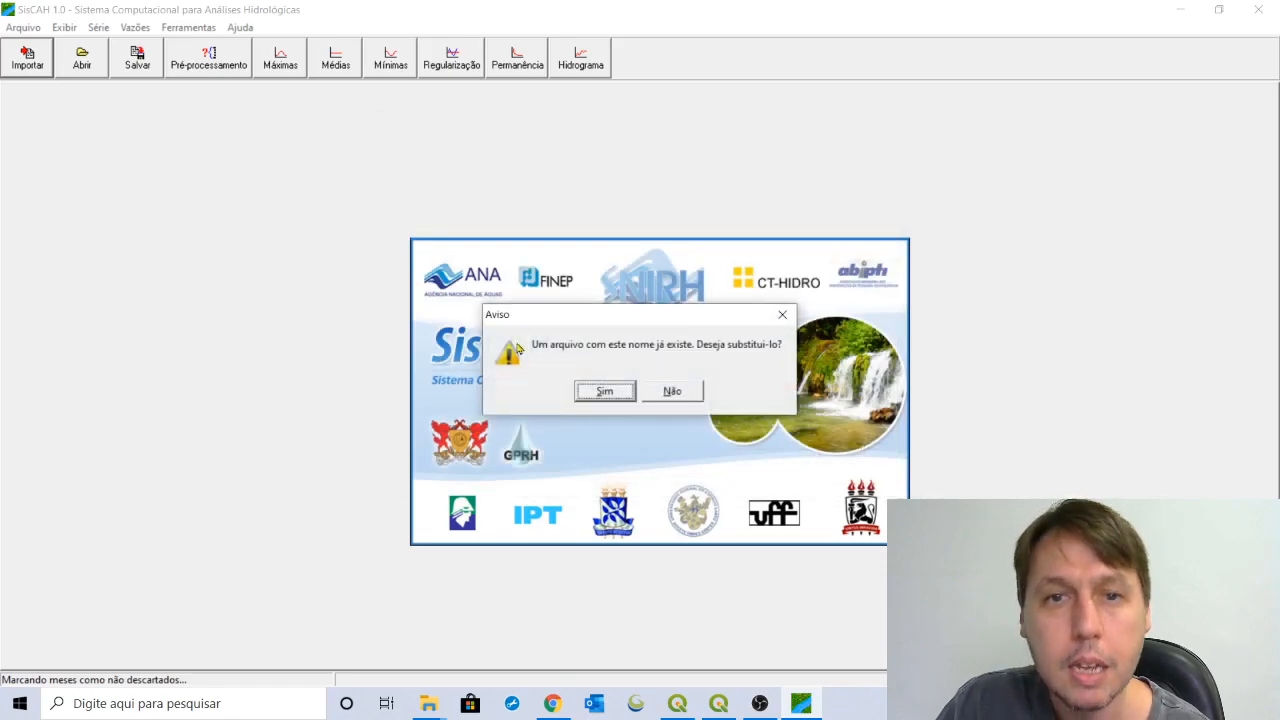
{"action": "left_click", "coordinate": [597, 396]}
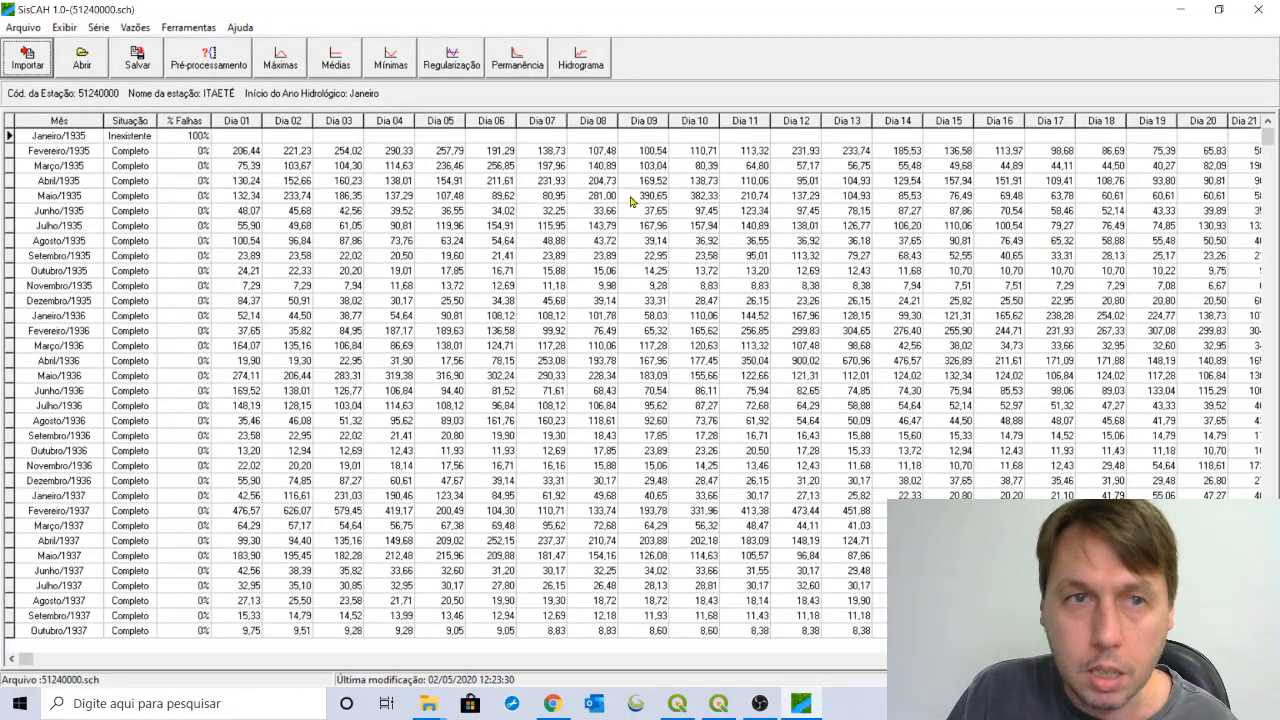
- Examine the imported monthly flow table from its first month to its last, including the status and missing-data columns
{"action": "left_click", "coordinate": [45, 152]}
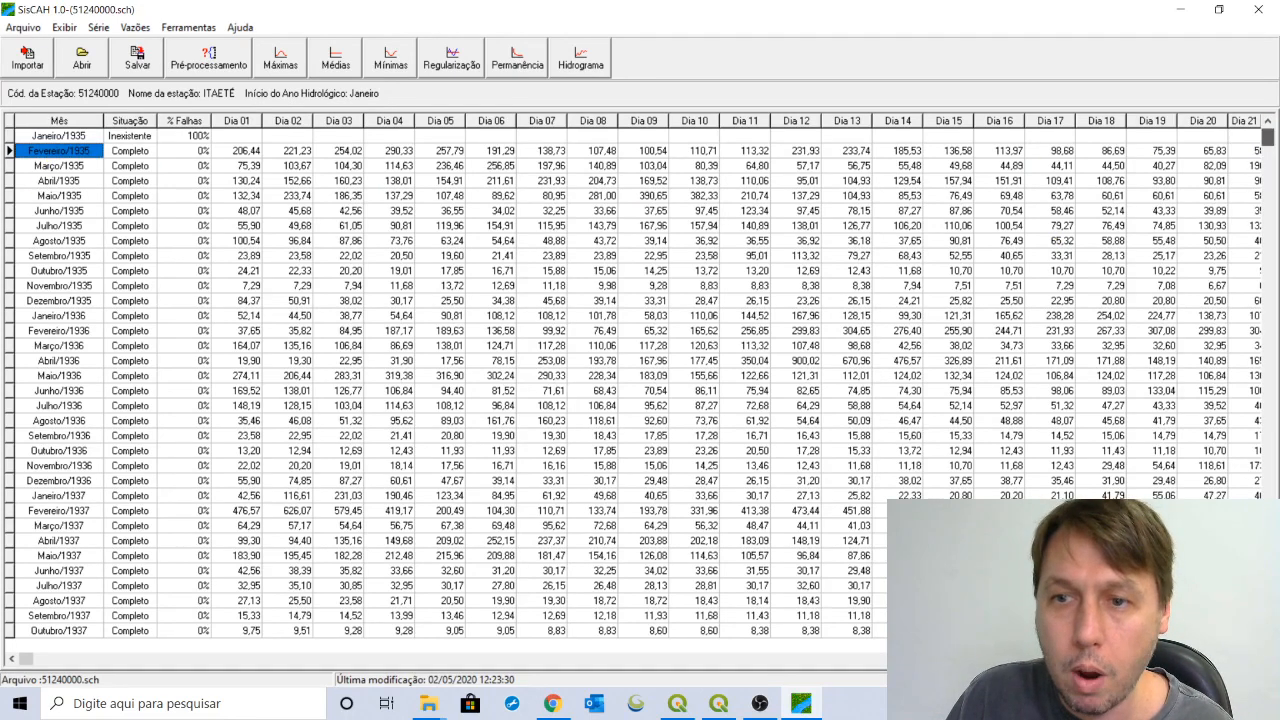
{"action": "left_click_drag", "start_coordinate": [1268, 482], "coordinate": [1268, 138]}
{"action": "left_click_drag", "start_coordinate": [1268, 560], "coordinate": [1268, 634]}
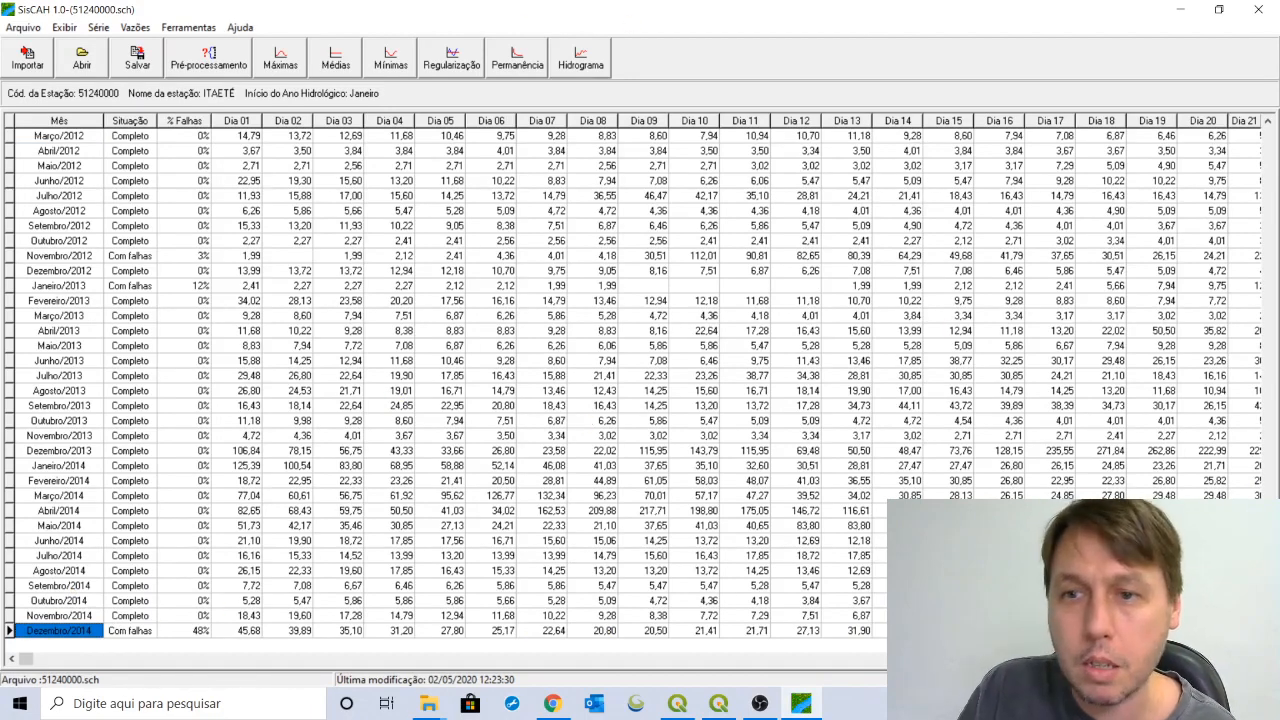
{"action": "left_click_drag", "start_coordinate": [1268, 630], "coordinate": [1268, 136]}
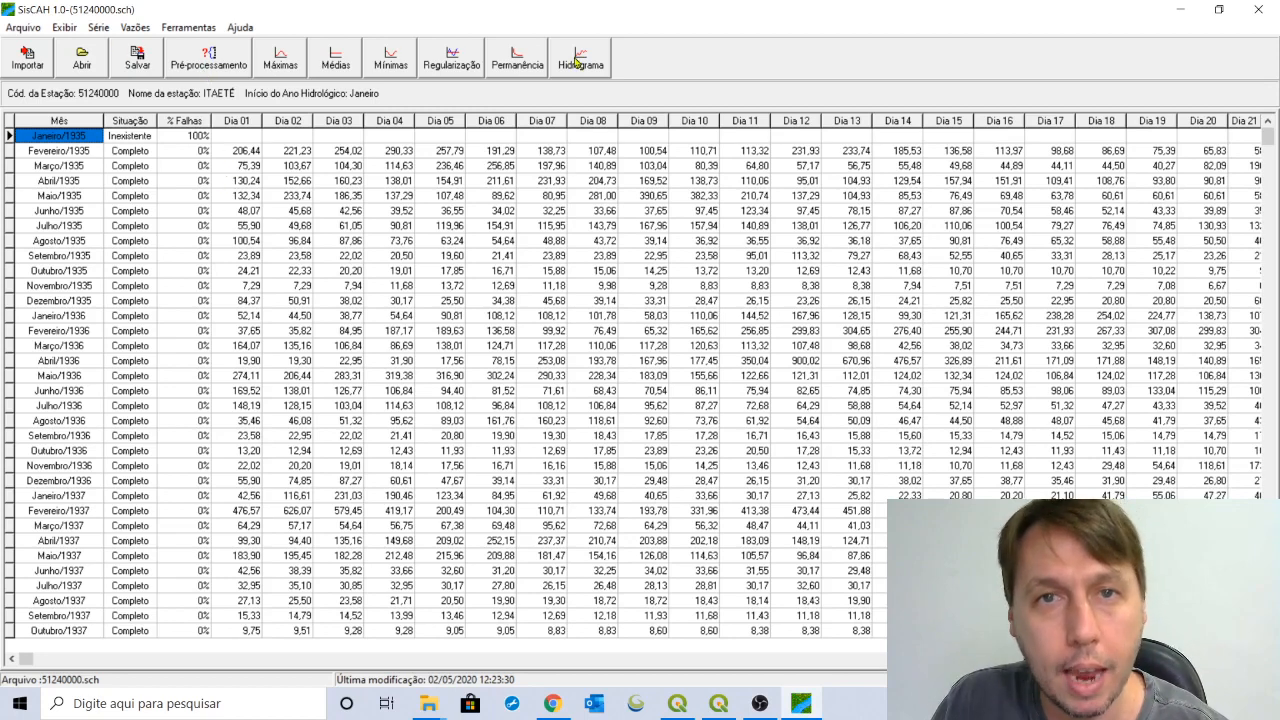
- Preprocess the series with annual discarding at a 5% failure limit, keeping January as the start of the hydrological year
{"action": "left_click", "coordinate": [208, 68]}
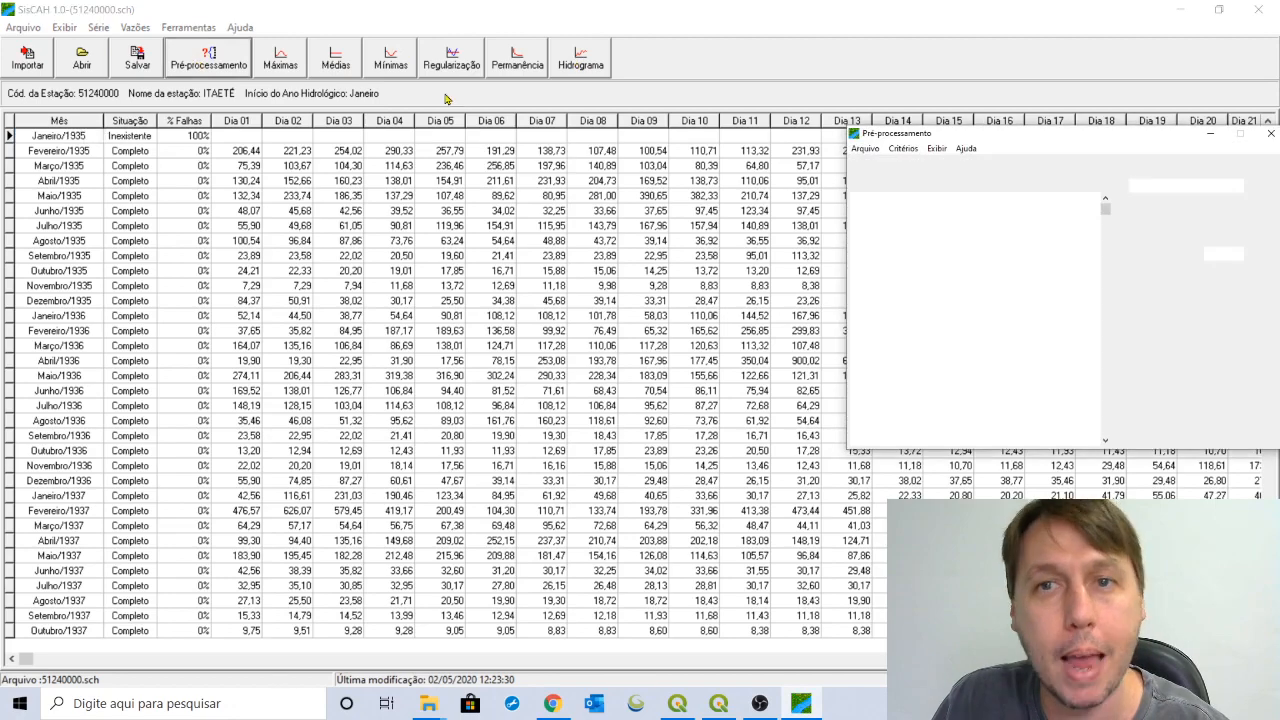
{"action": "left_click_drag", "start_coordinate": [1005, 141], "coordinate": [435, 128]}
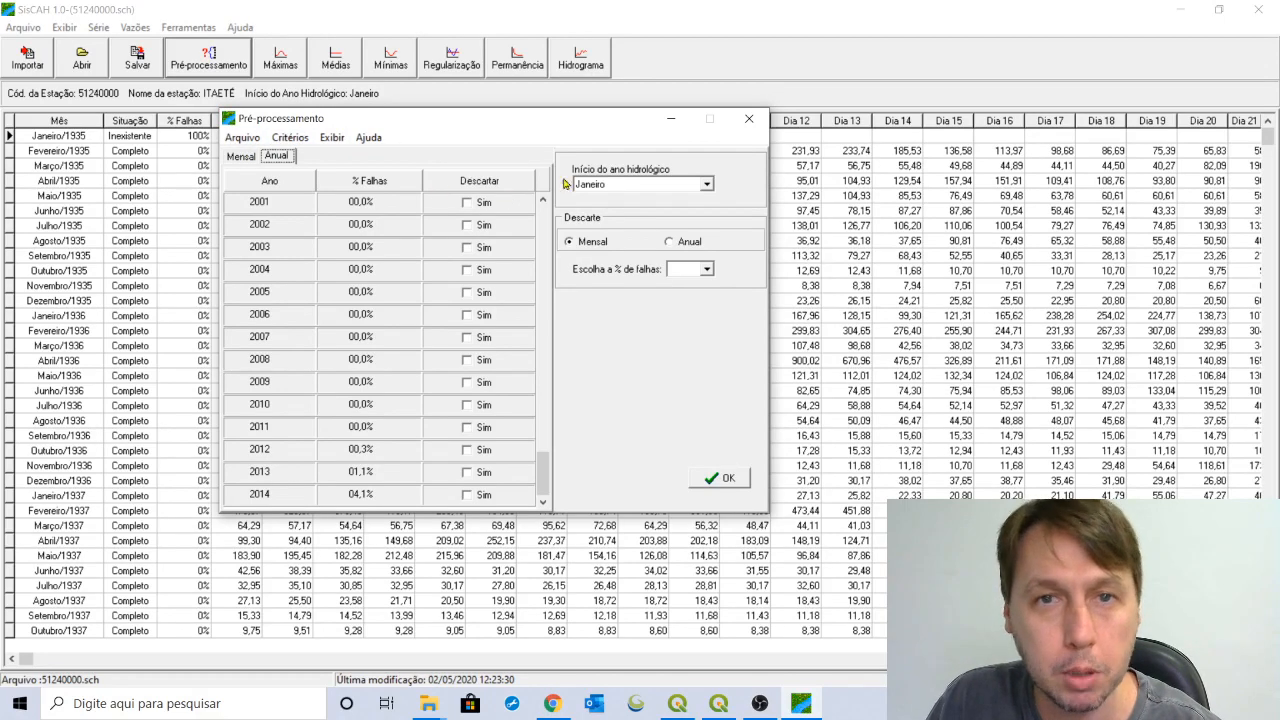
{"action": "left_click", "coordinate": [241, 158]}
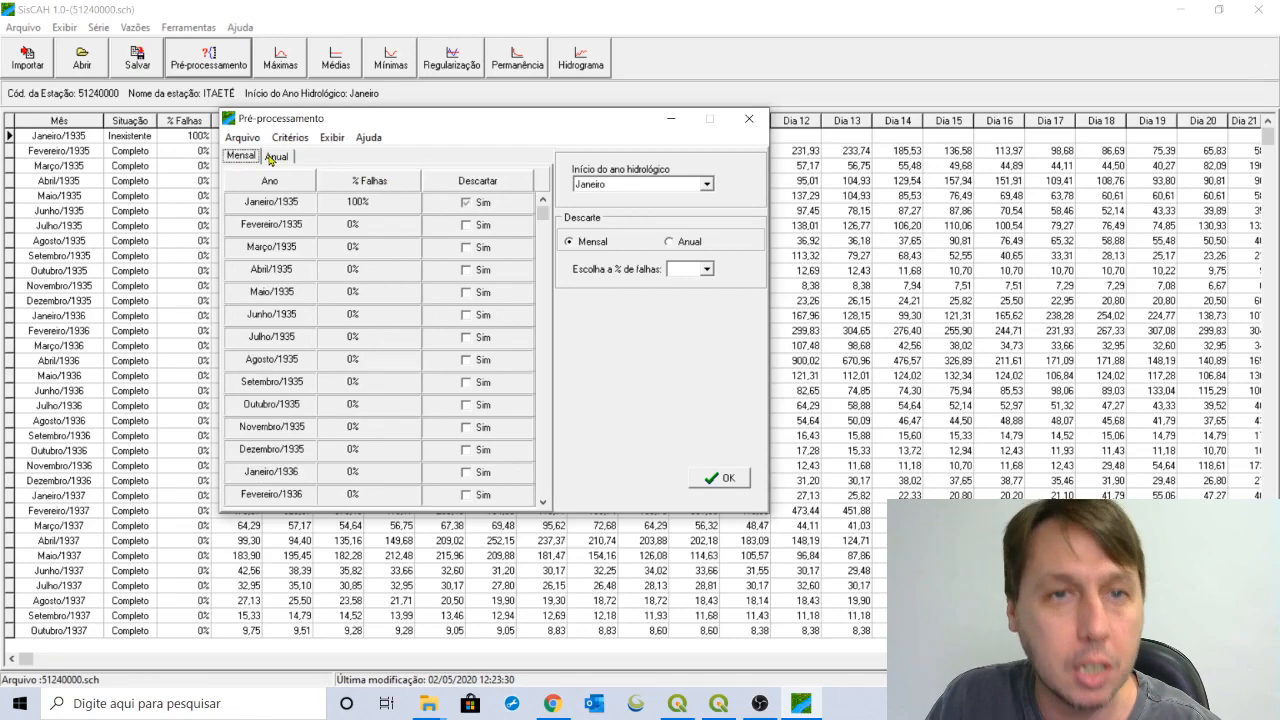
{"action": "left_click", "coordinate": [279, 157]}
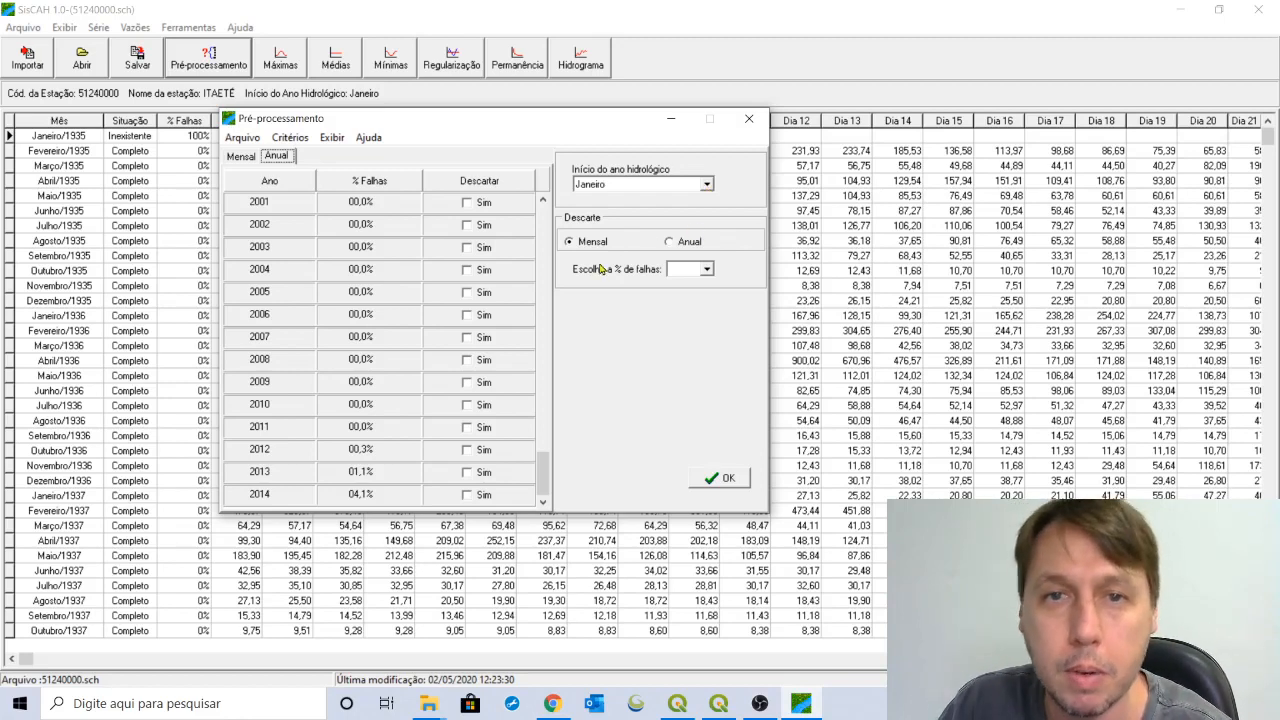
{"action": "left_click", "coordinate": [671, 243]}
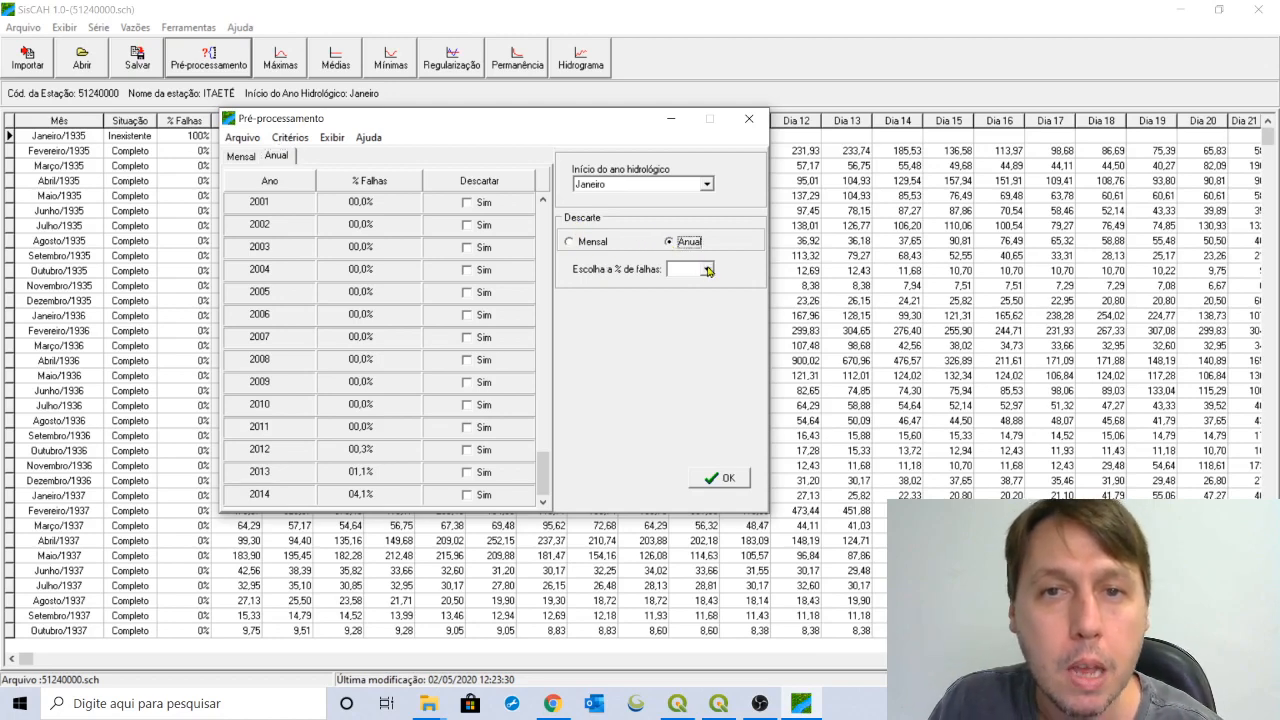
{"action": "left_click", "coordinate": [706, 269]}
{"action": "left_click", "coordinate": [688, 339]}
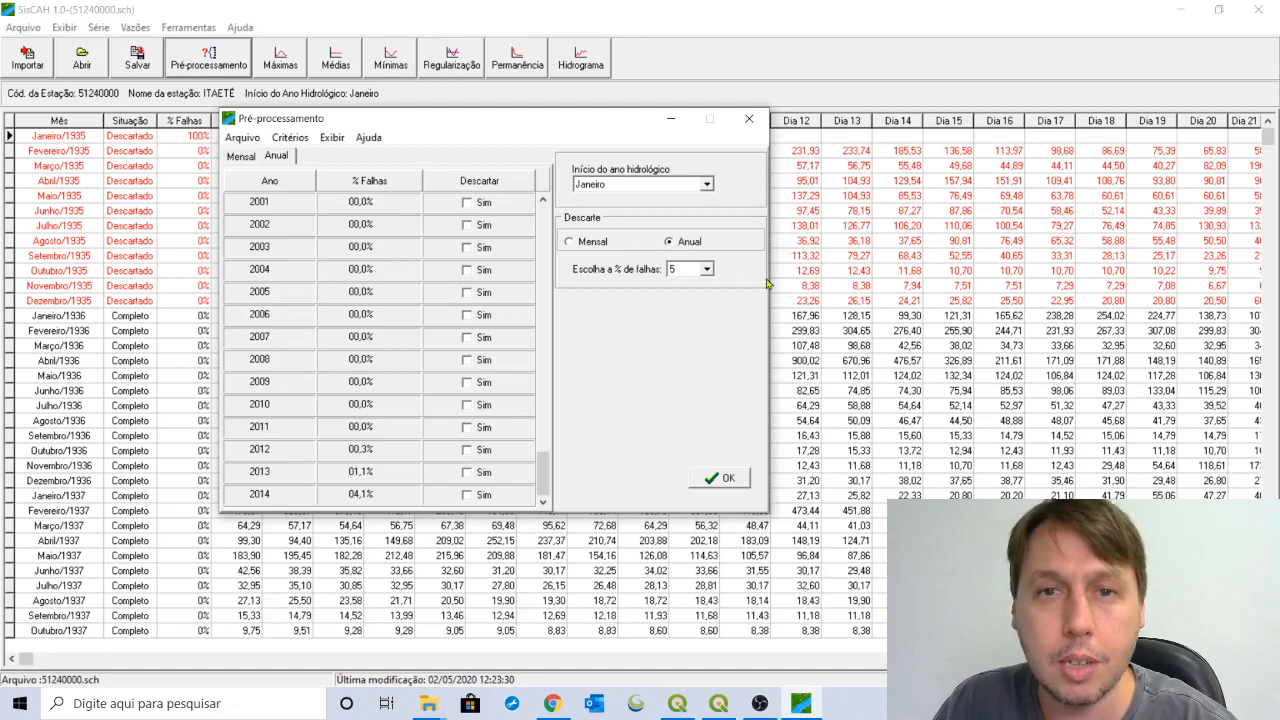
{"action": "left_click", "coordinate": [722, 480]}
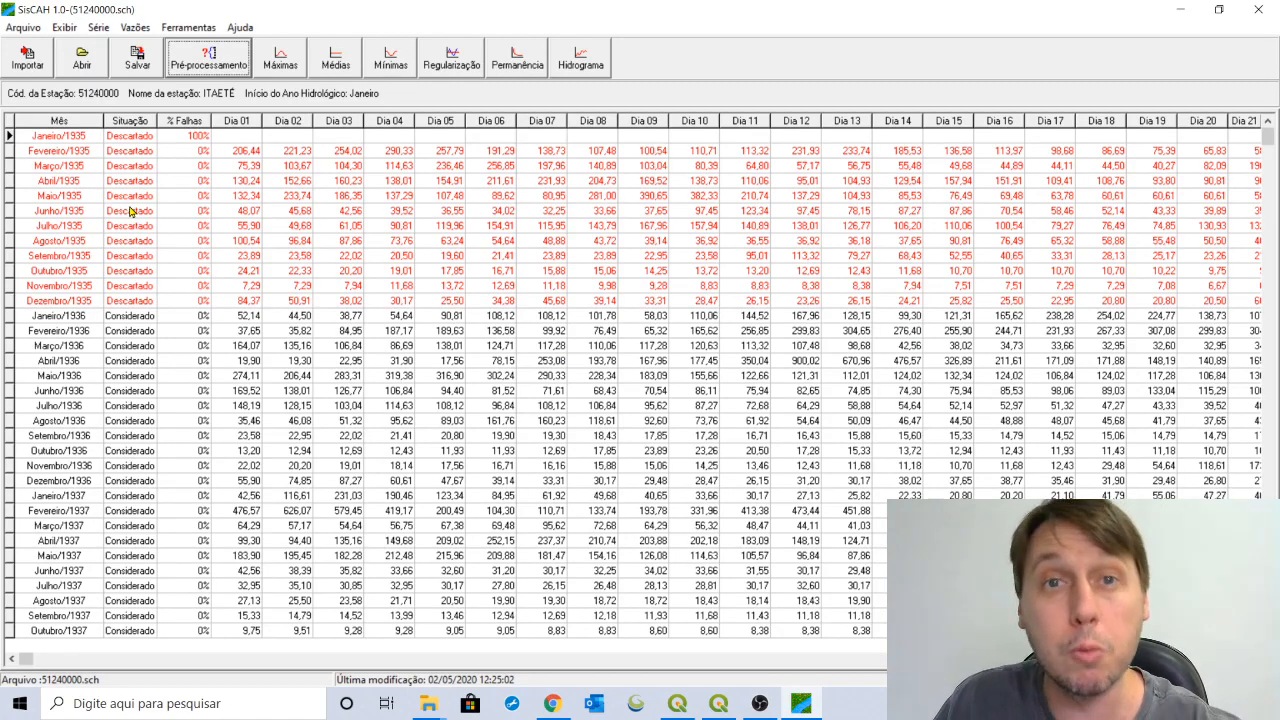
- Check which months are discarded or considered from the start to the end of the preprocessed series
{"action": "left_click", "coordinate": [43, 318]}
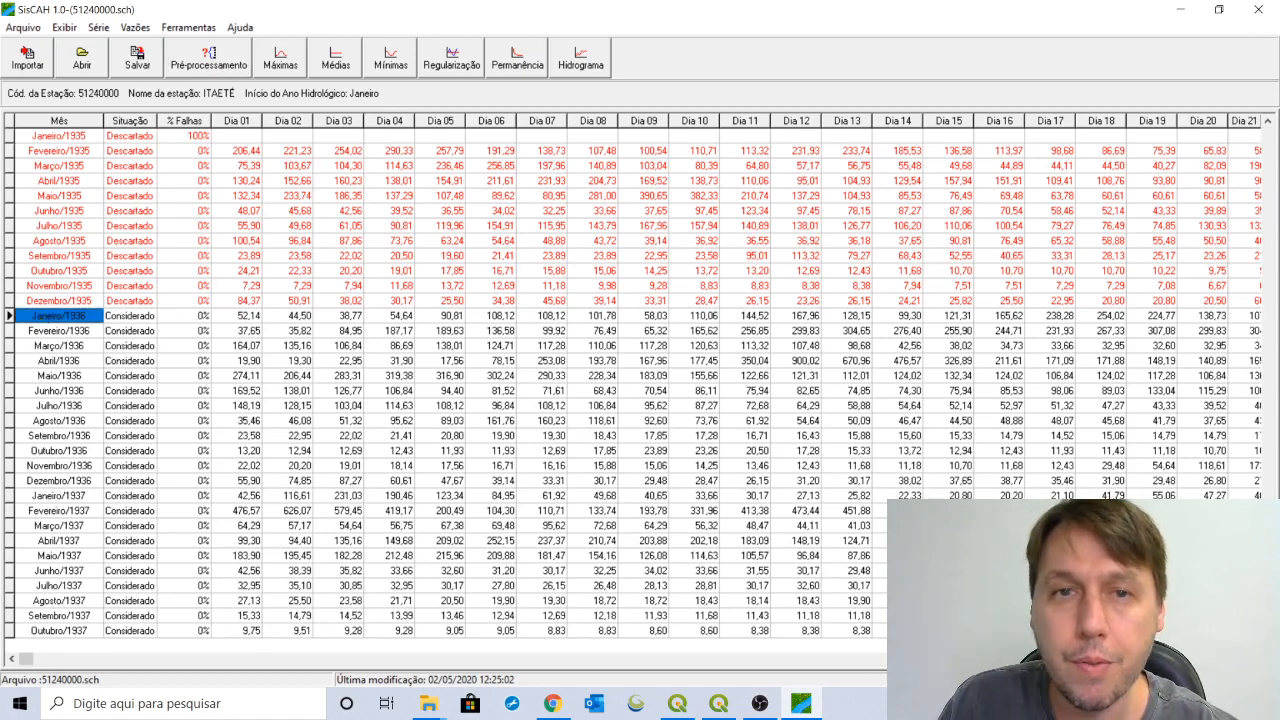
{"action": "key", "text": "ctrl+End"}
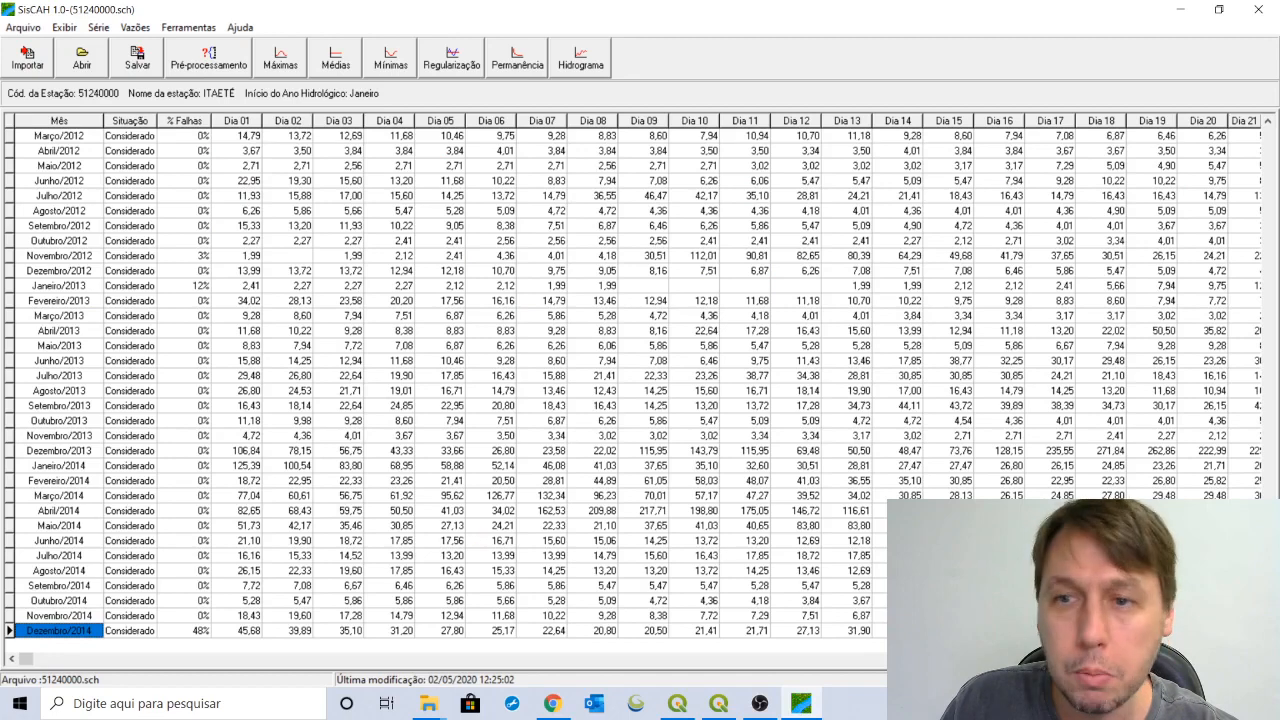
{"action": "left_click_drag", "start_coordinate": [1268, 630], "coordinate": [1268, 136]}
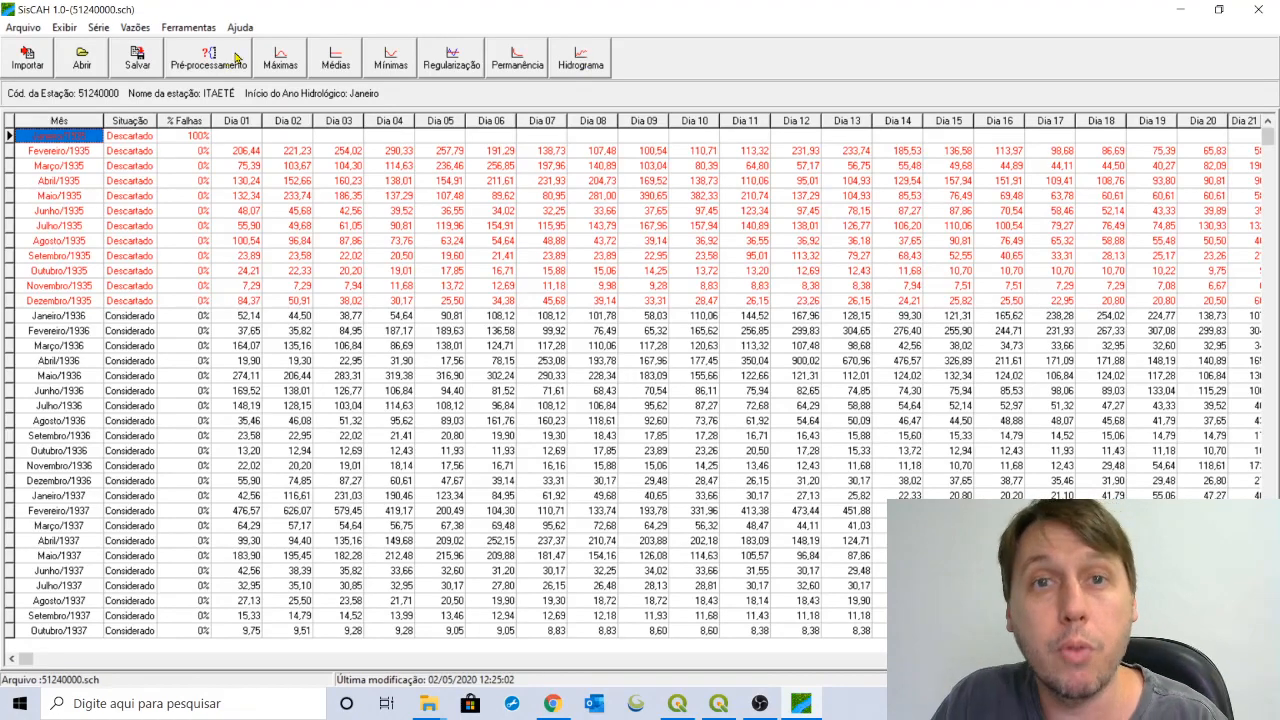
- View the station's hydrographs for 1935, 1936 and the complete series, and close the hydrograph window
{"action": "left_click", "coordinate": [575, 59]}
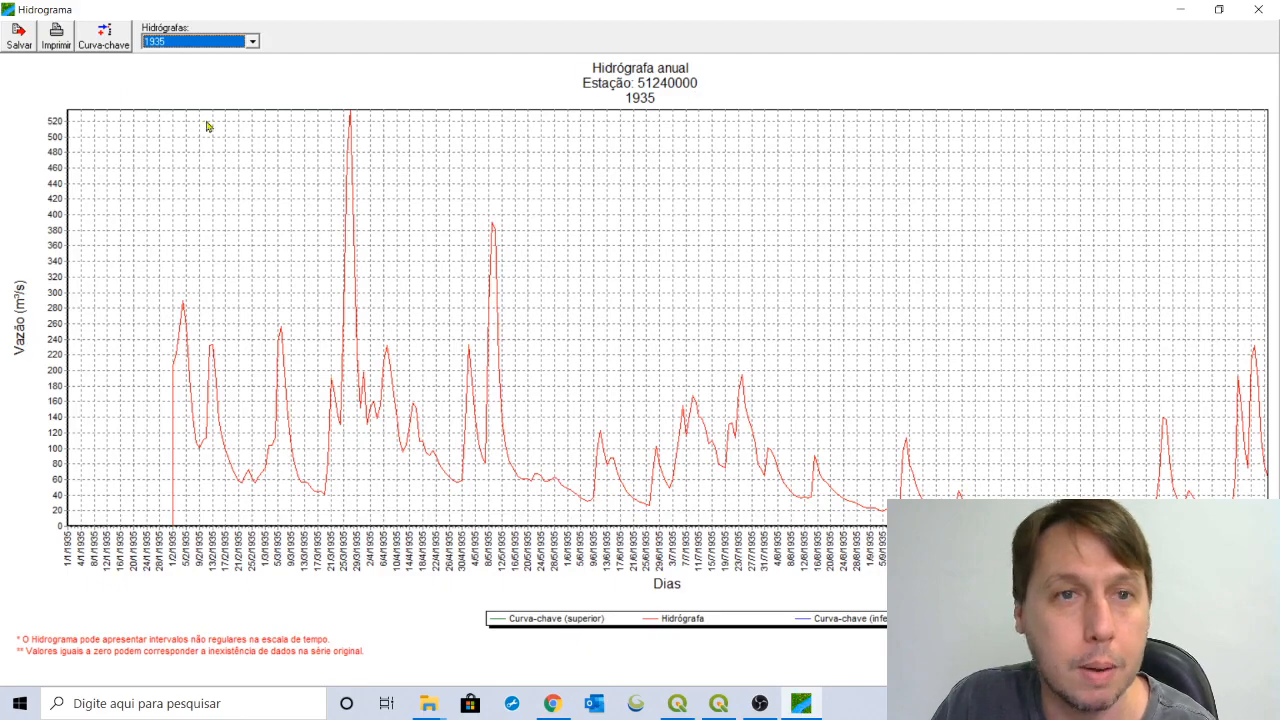
{"action": "left_click", "coordinate": [252, 42]}
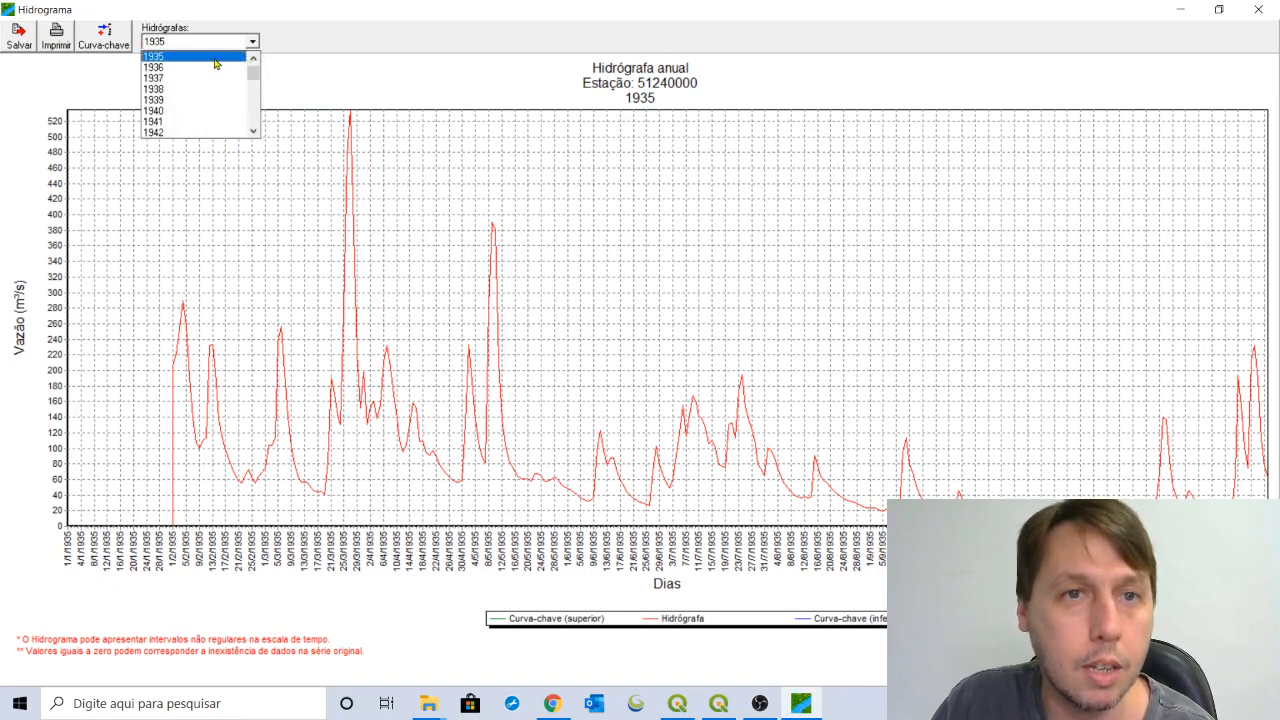
{"action": "left_click", "coordinate": [212, 64]}
{"action": "left_click", "coordinate": [247, 44]}
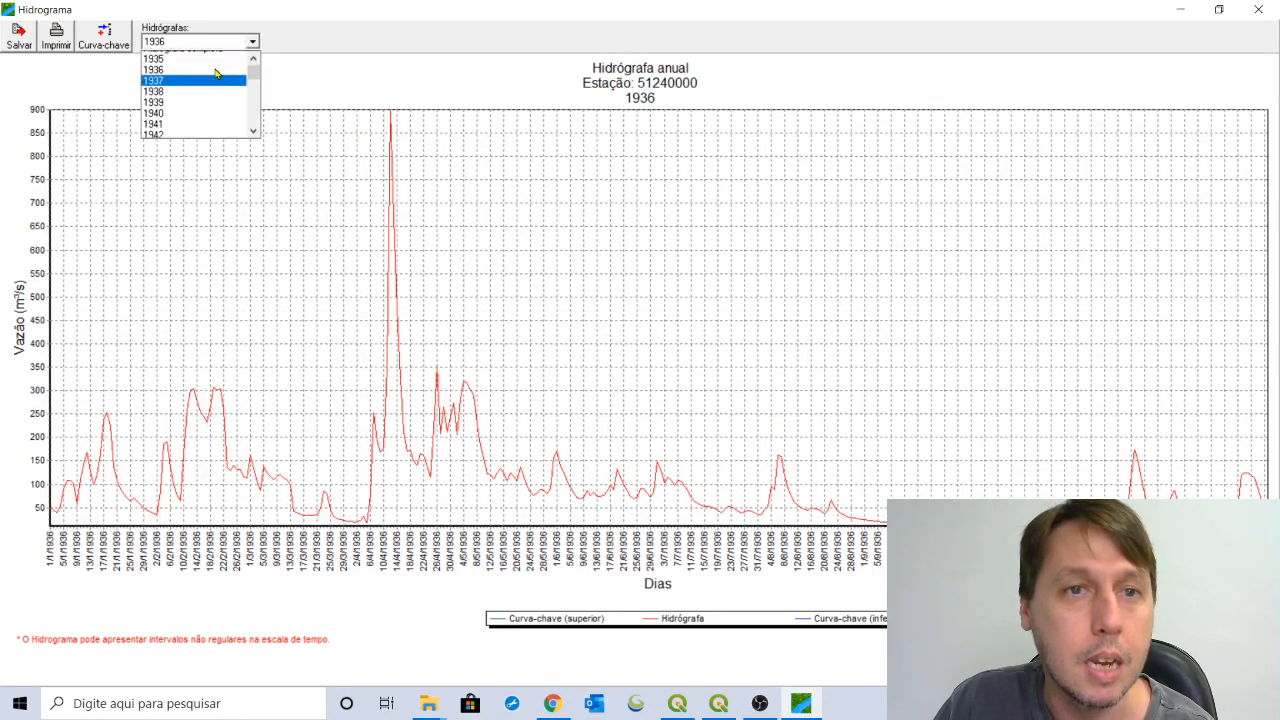
{"action": "left_click", "coordinate": [213, 58]}
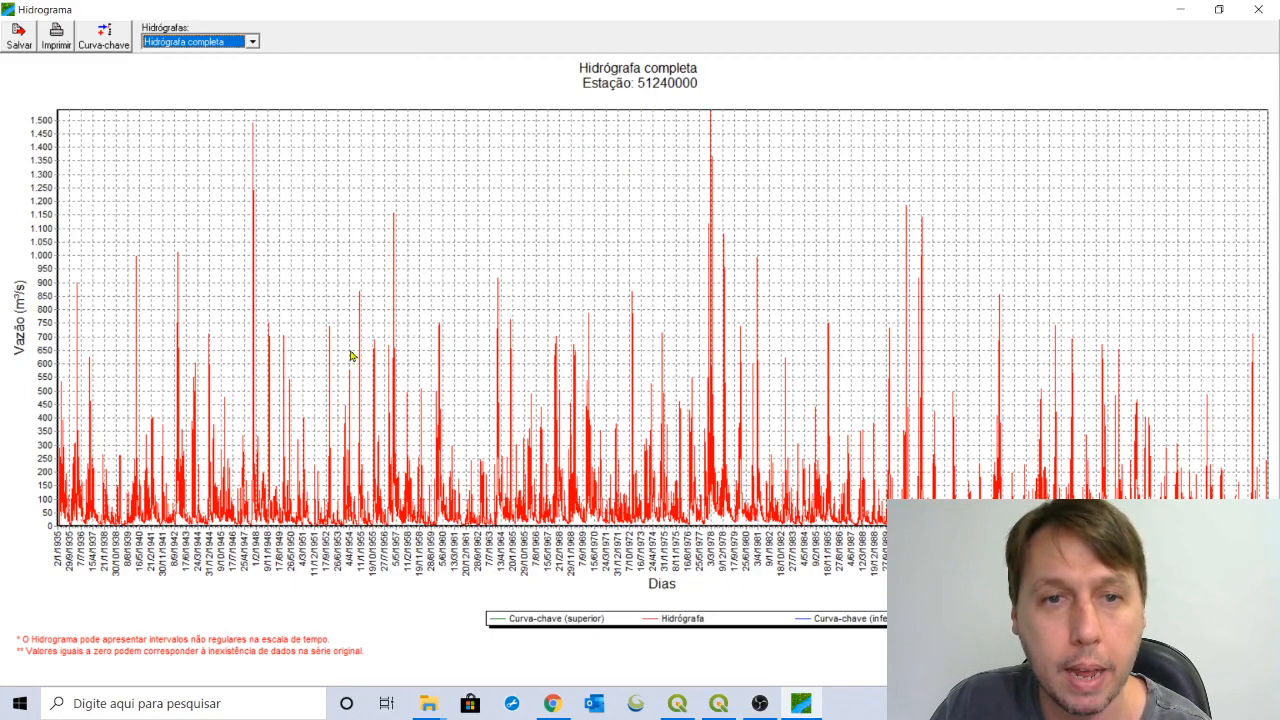
{"action": "left_click", "coordinate": [214, 45]}
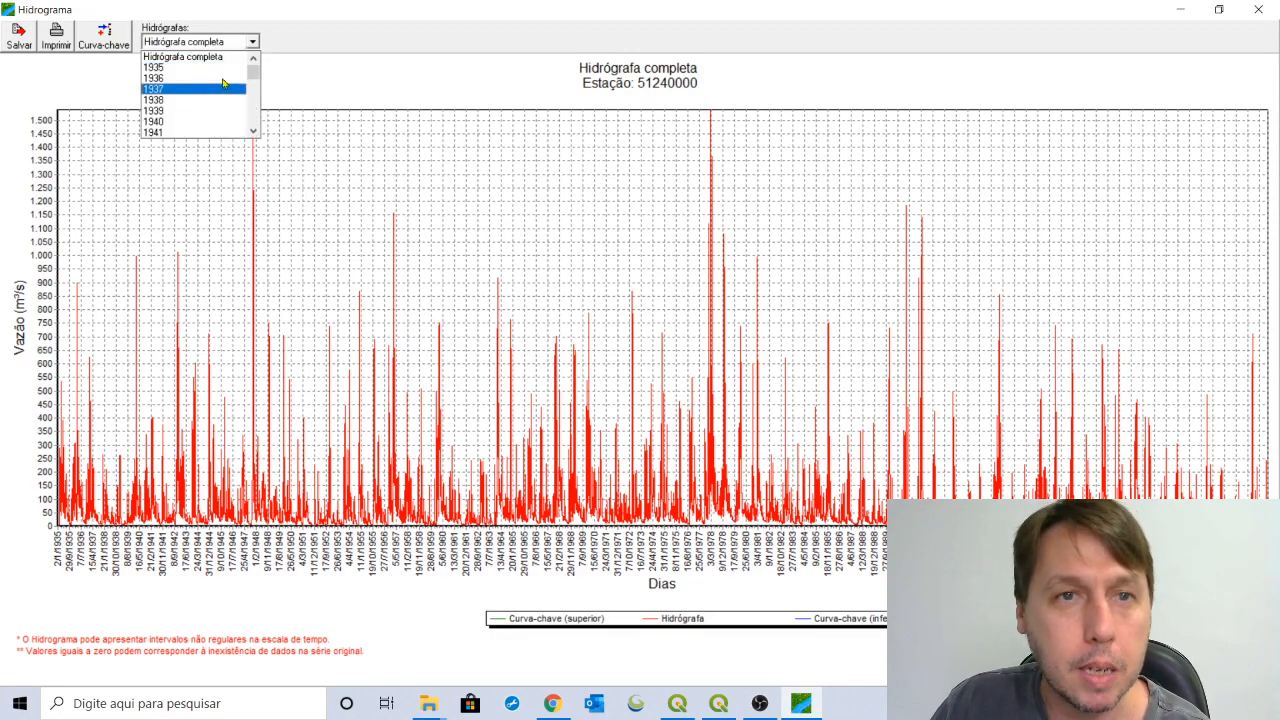
{"action": "left_click", "coordinate": [316, 68]}
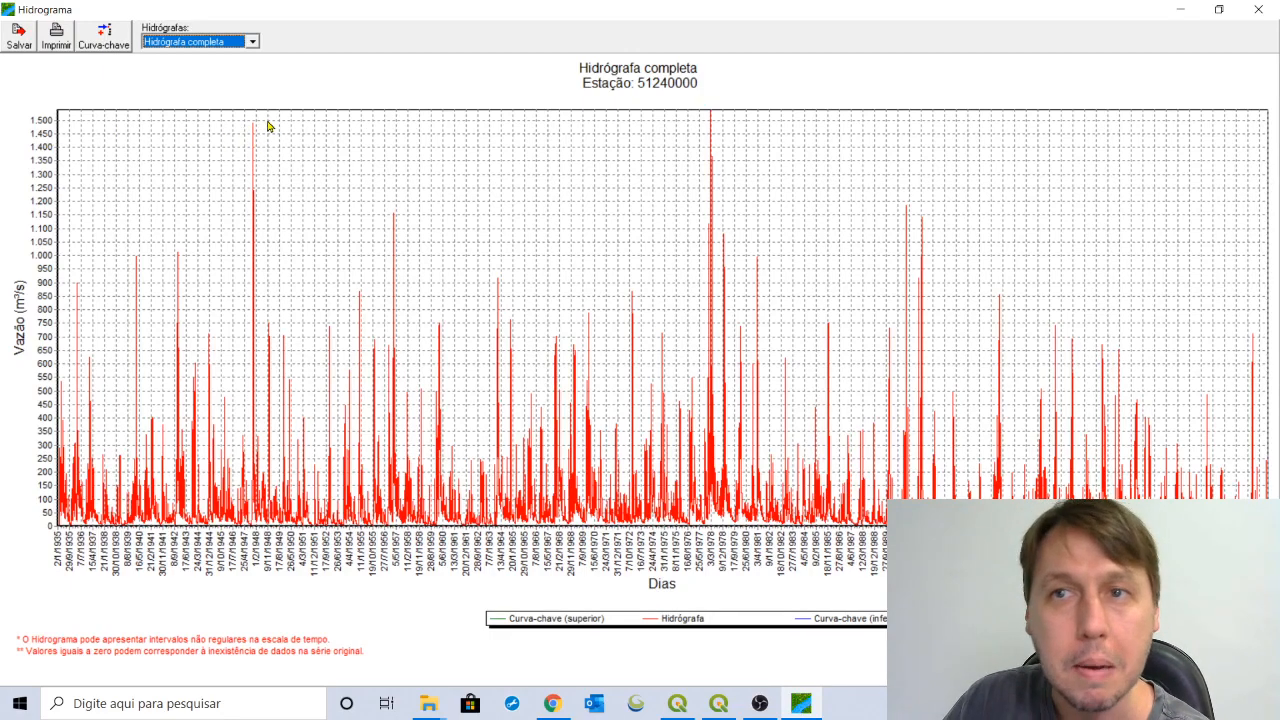
{"action": "left_click", "coordinate": [1254, 10]}
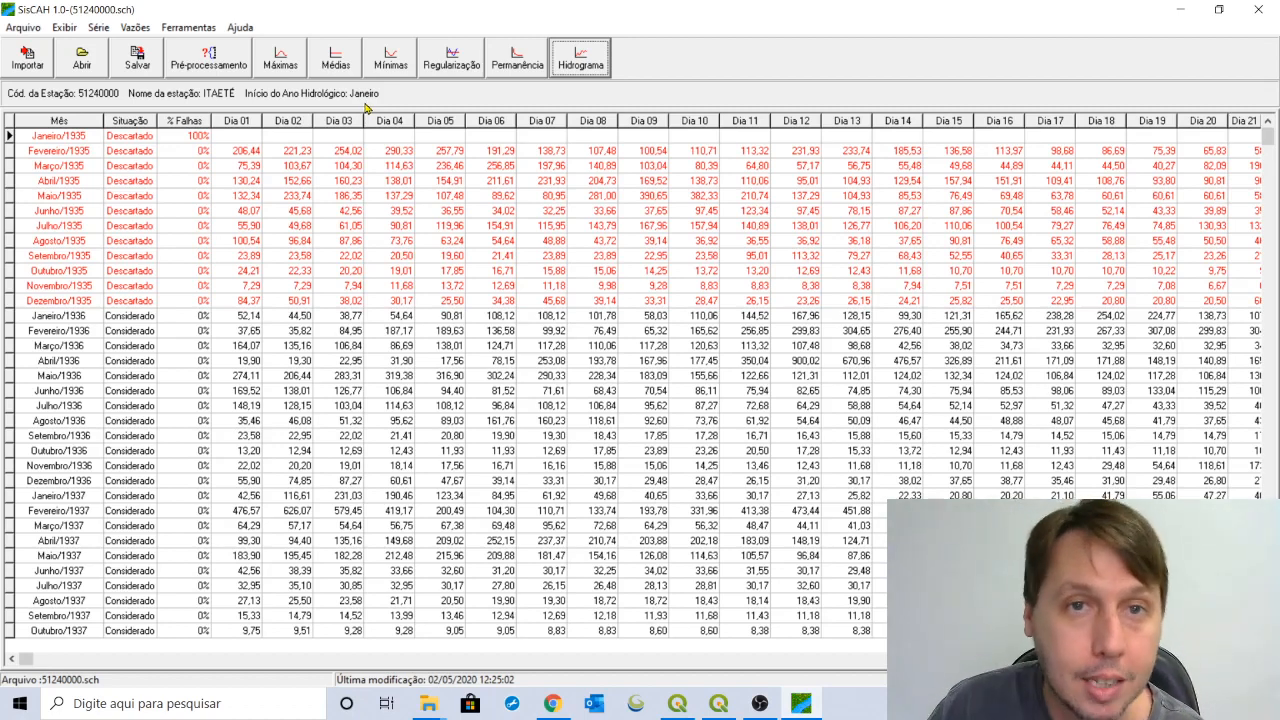
- Calculate the annual minimum flows for a 7-day duration and run their statistical analysis for a 10-year return period
{"action": "left_click", "coordinate": [388, 66]}
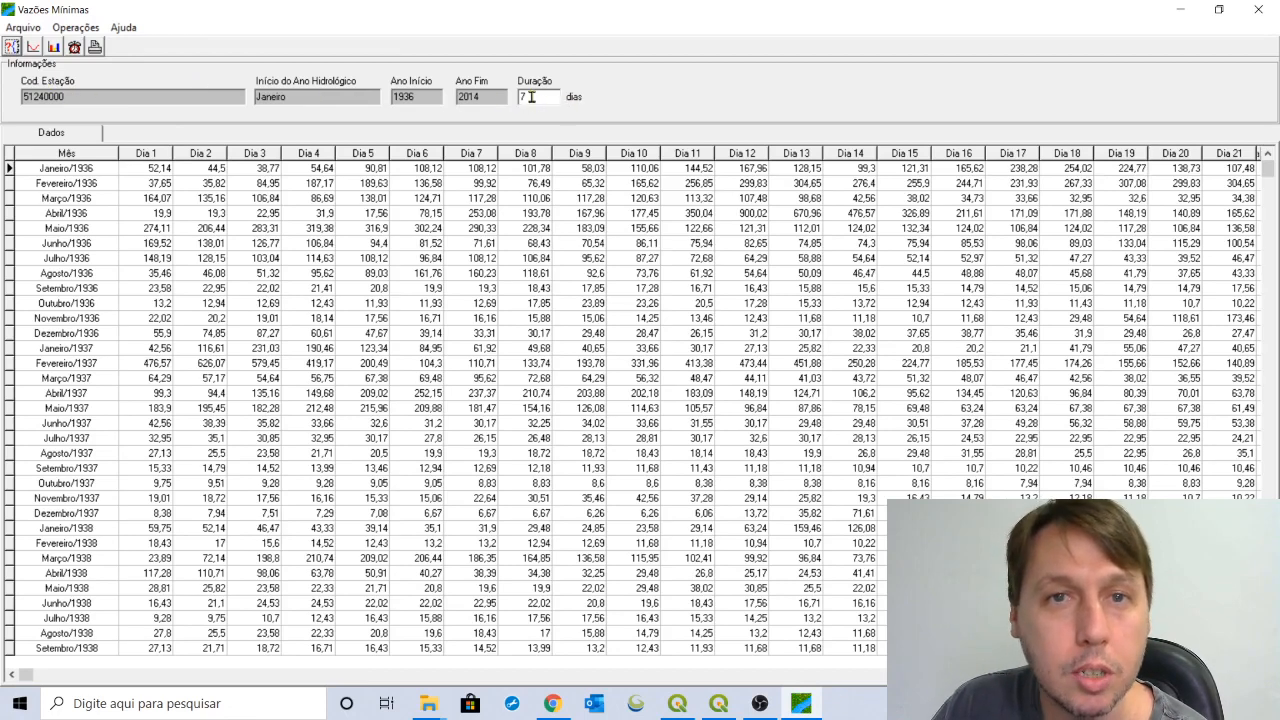
{"action": "left_click", "coordinate": [538, 95]}
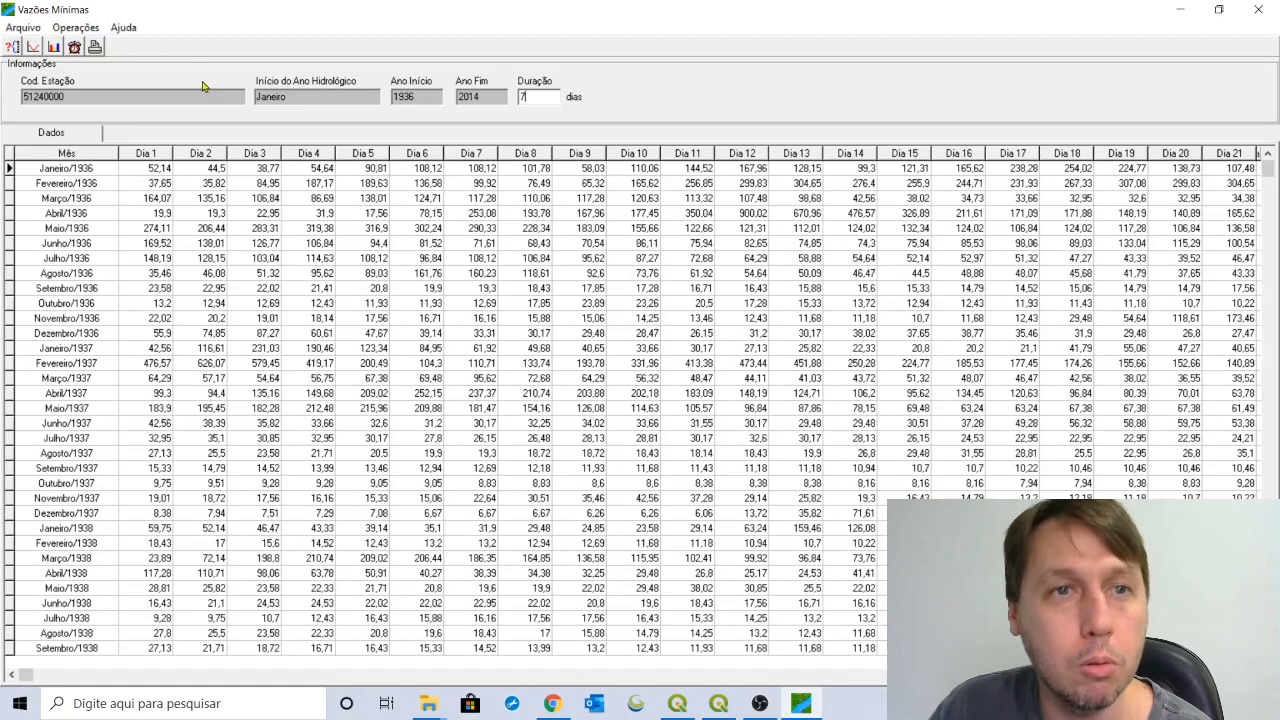
{"action": "left_click", "coordinate": [33, 47]}
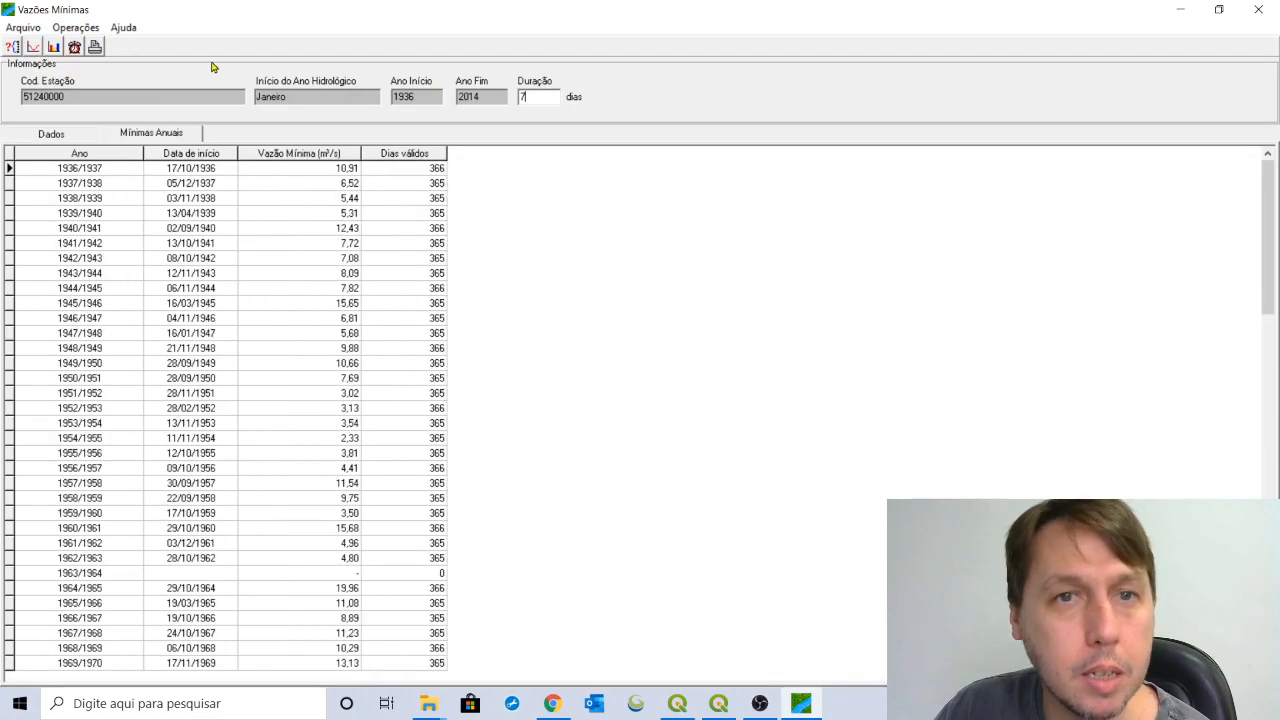
{"action": "left_click", "coordinate": [54, 47]}
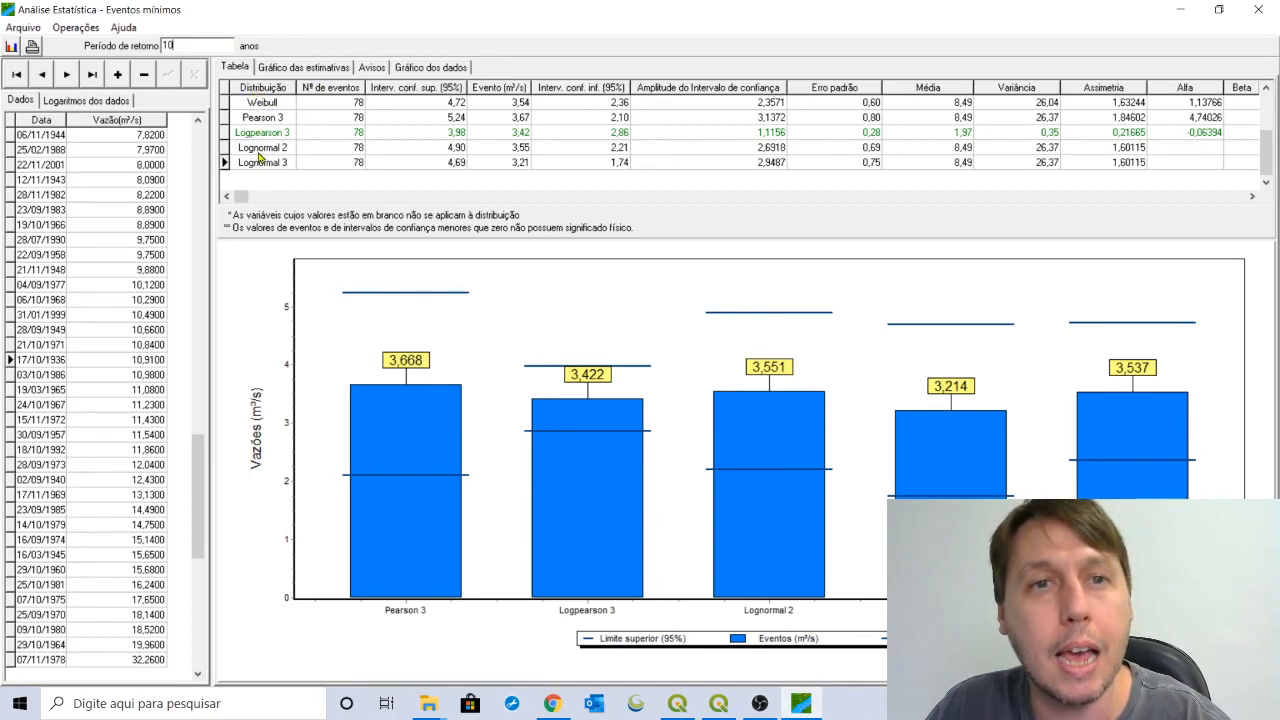
- Compare the Logpearson 3 and Lognormal 2 results for the minimum flow event, and return to the main series table
{"action": "left_click", "coordinate": [226, 132]}
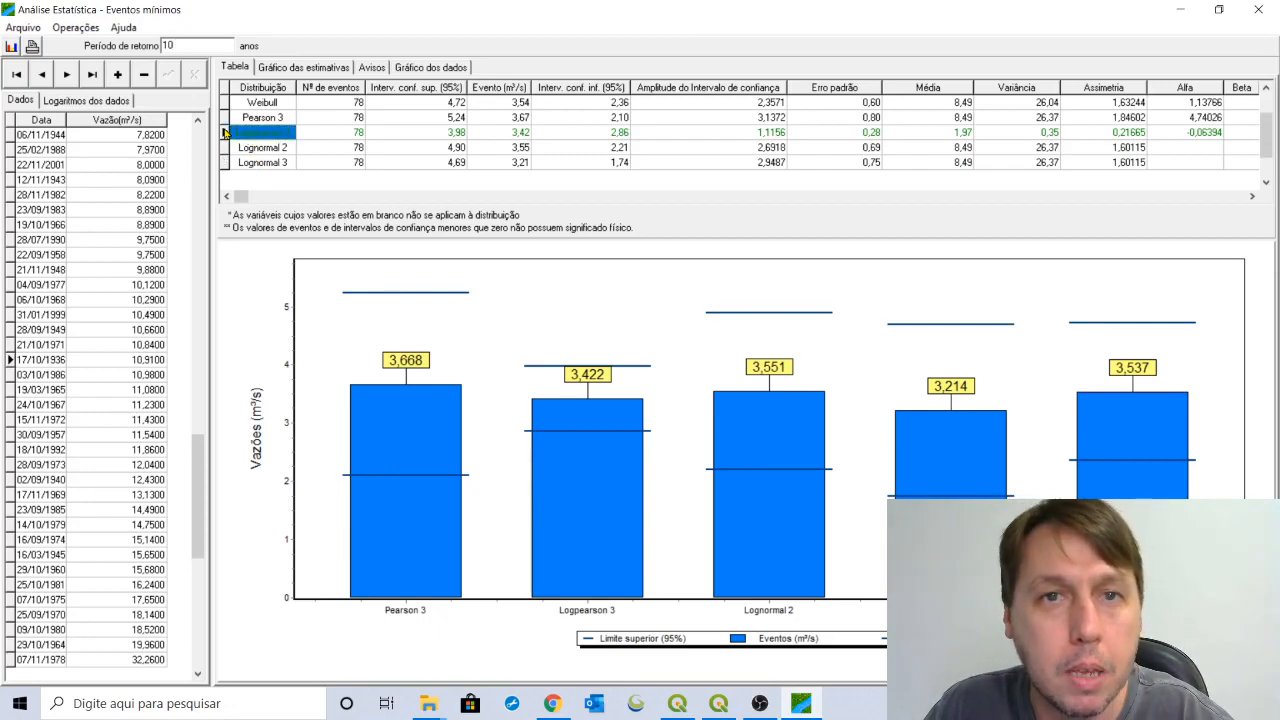
{"action": "left_click", "coordinate": [501, 134]}
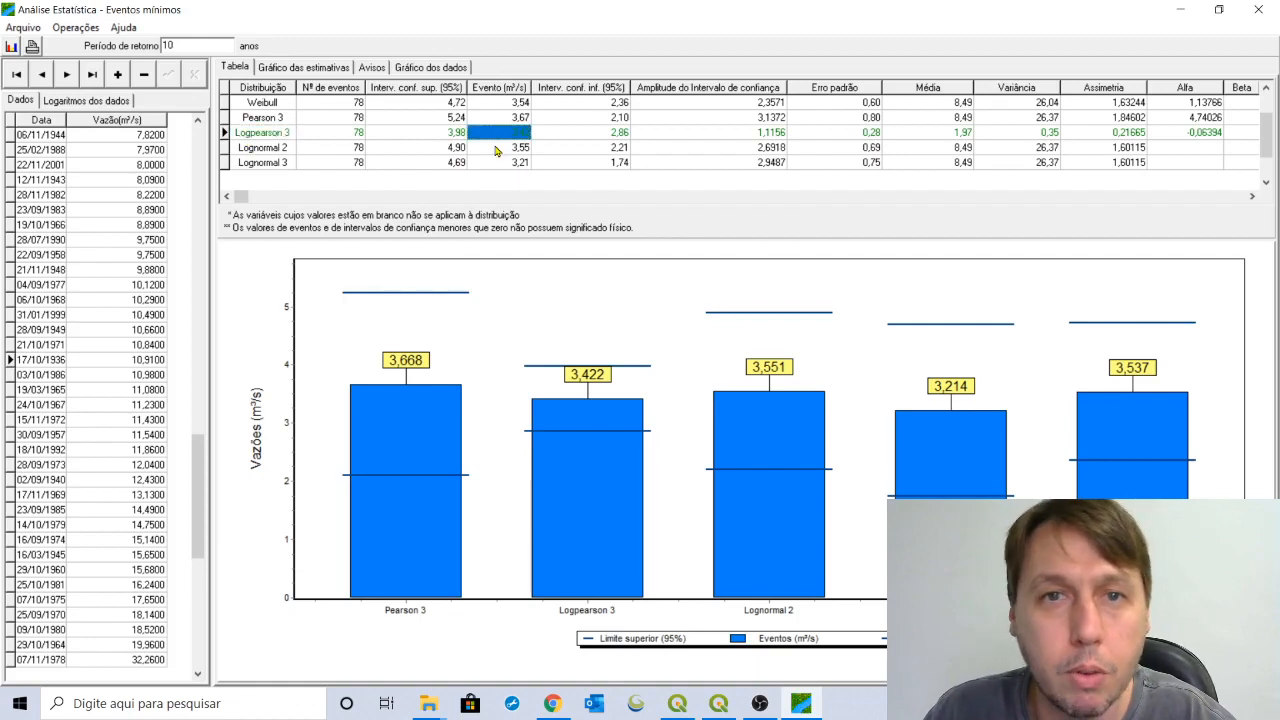
{"action": "left_click", "coordinate": [500, 147]}
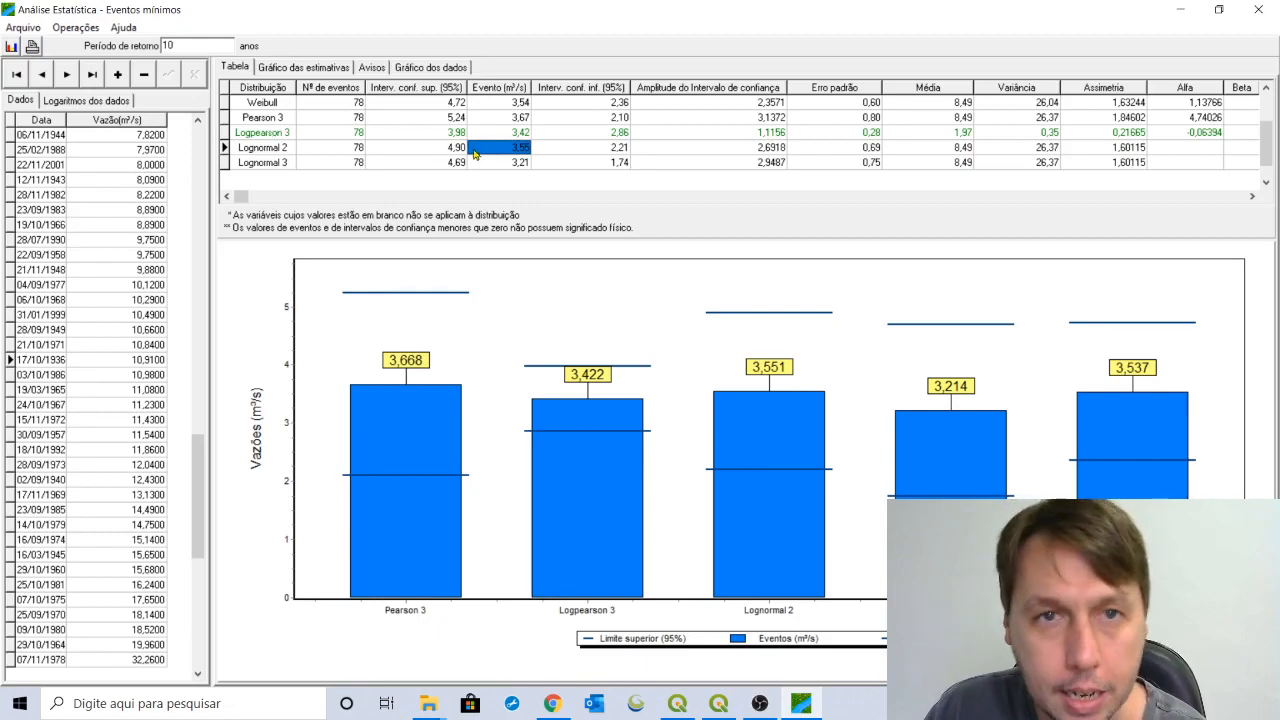
{"action": "left_click", "coordinate": [357, 133]}
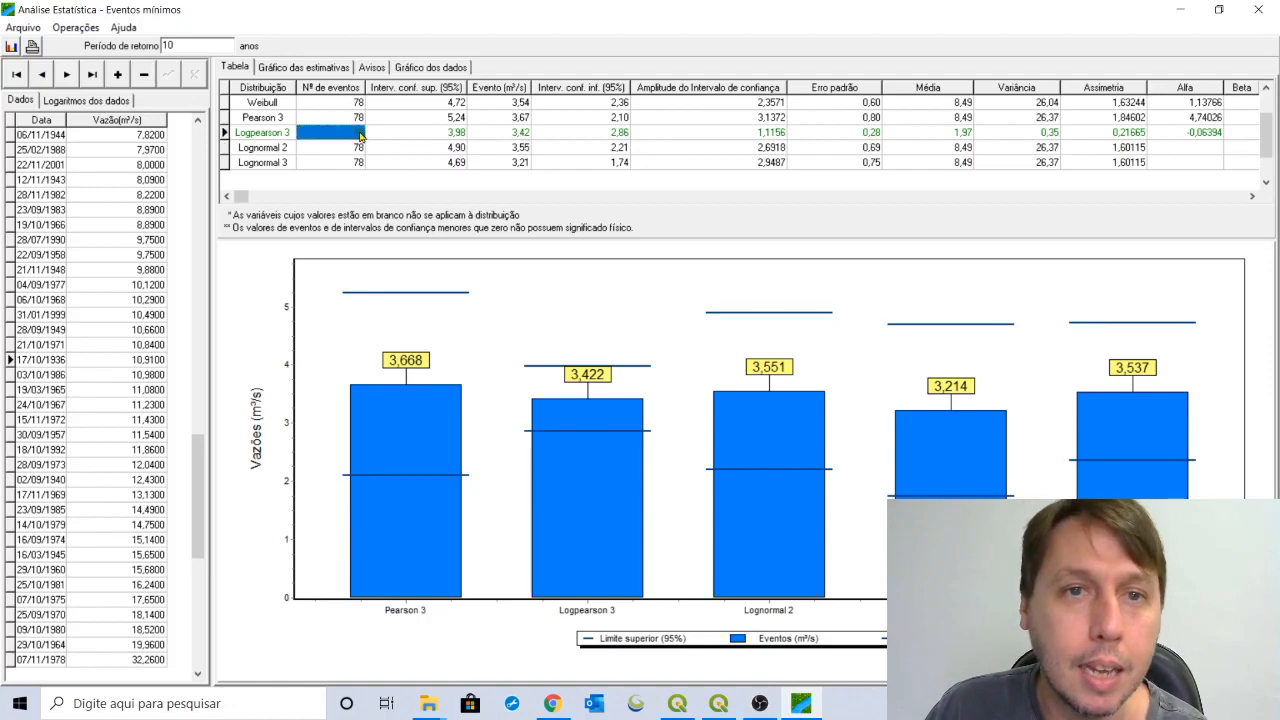
{"action": "left_click", "coordinate": [267, 137]}
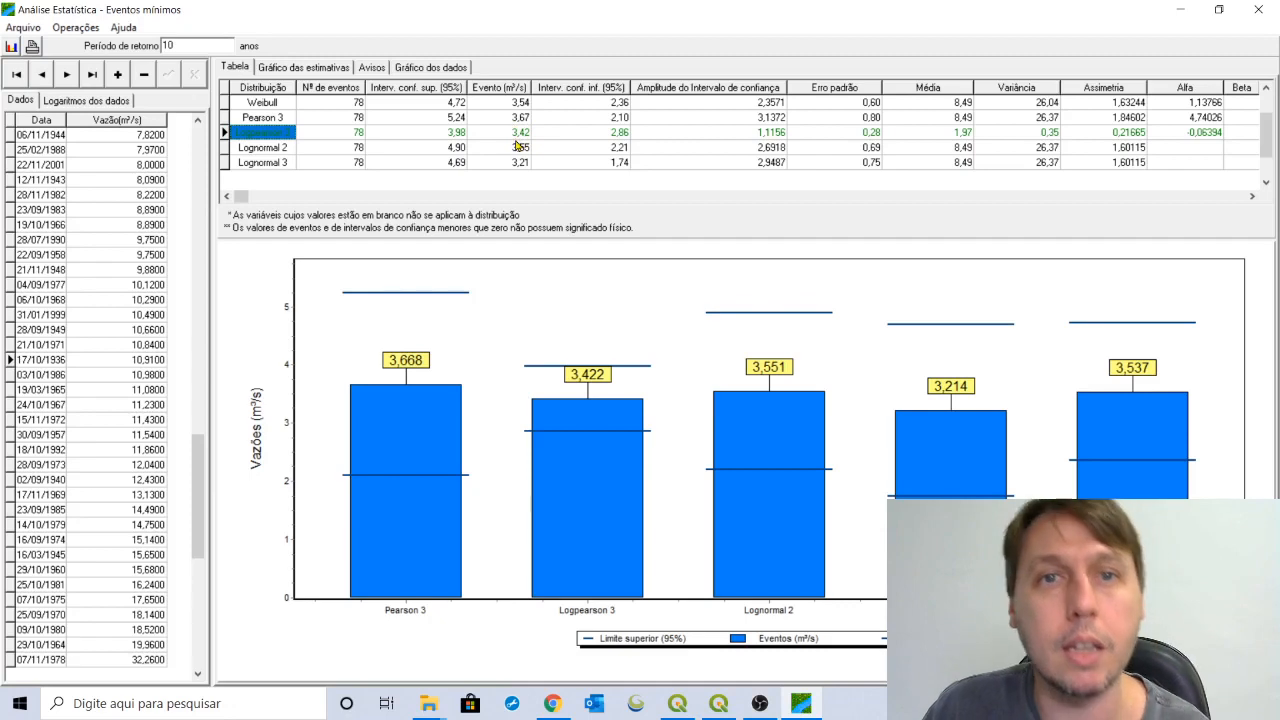
{"action": "left_click", "coordinate": [292, 151]}
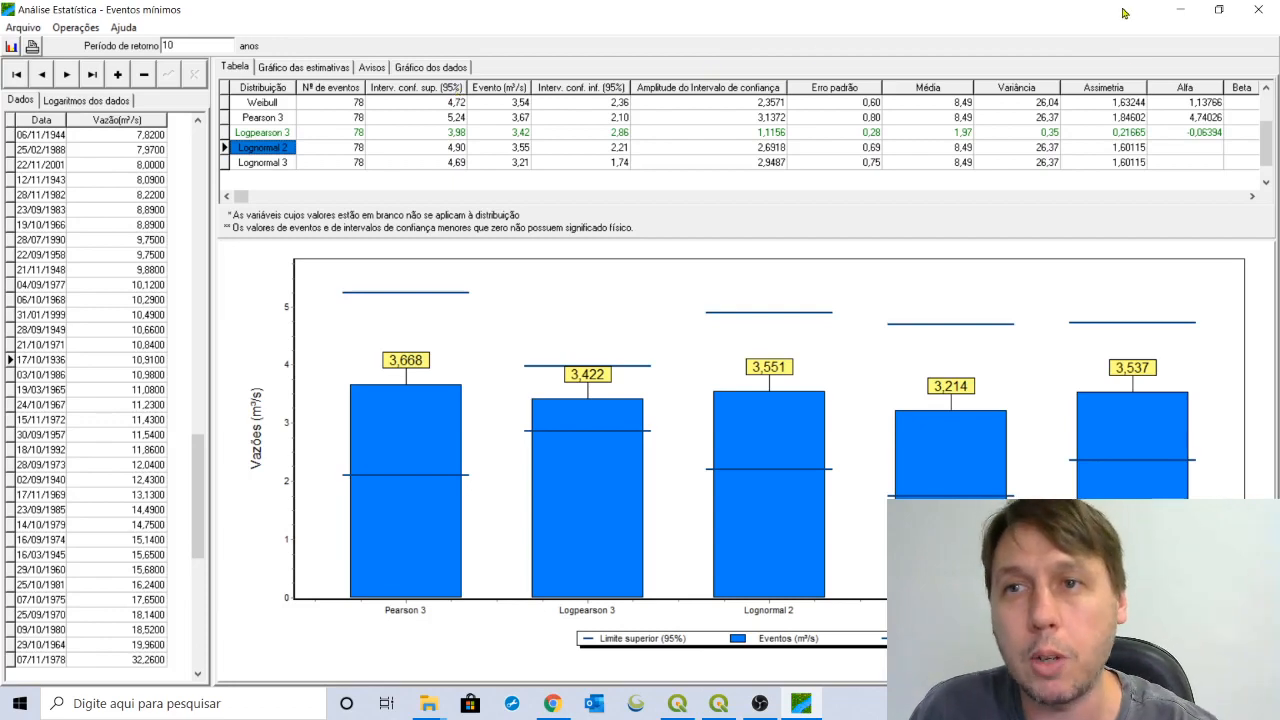
{"action": "left_click", "coordinate": [1259, 12]}
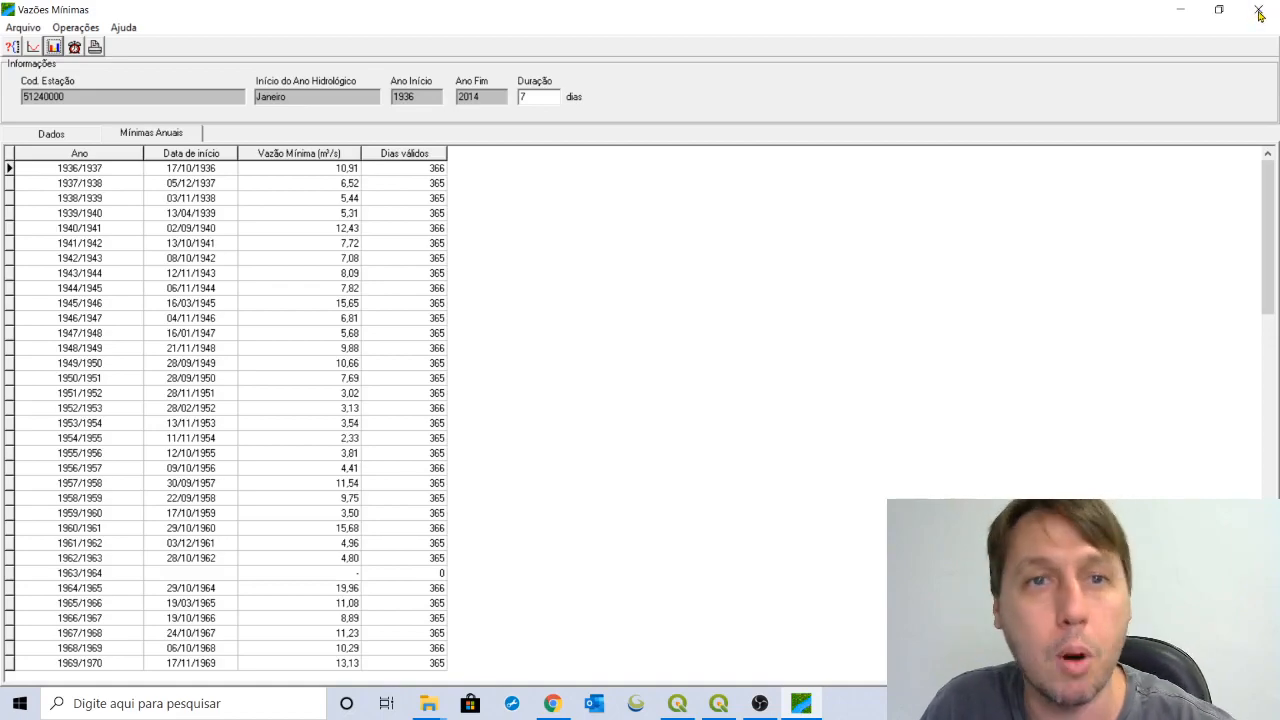
{"action": "left_click", "coordinate": [1259, 10]}
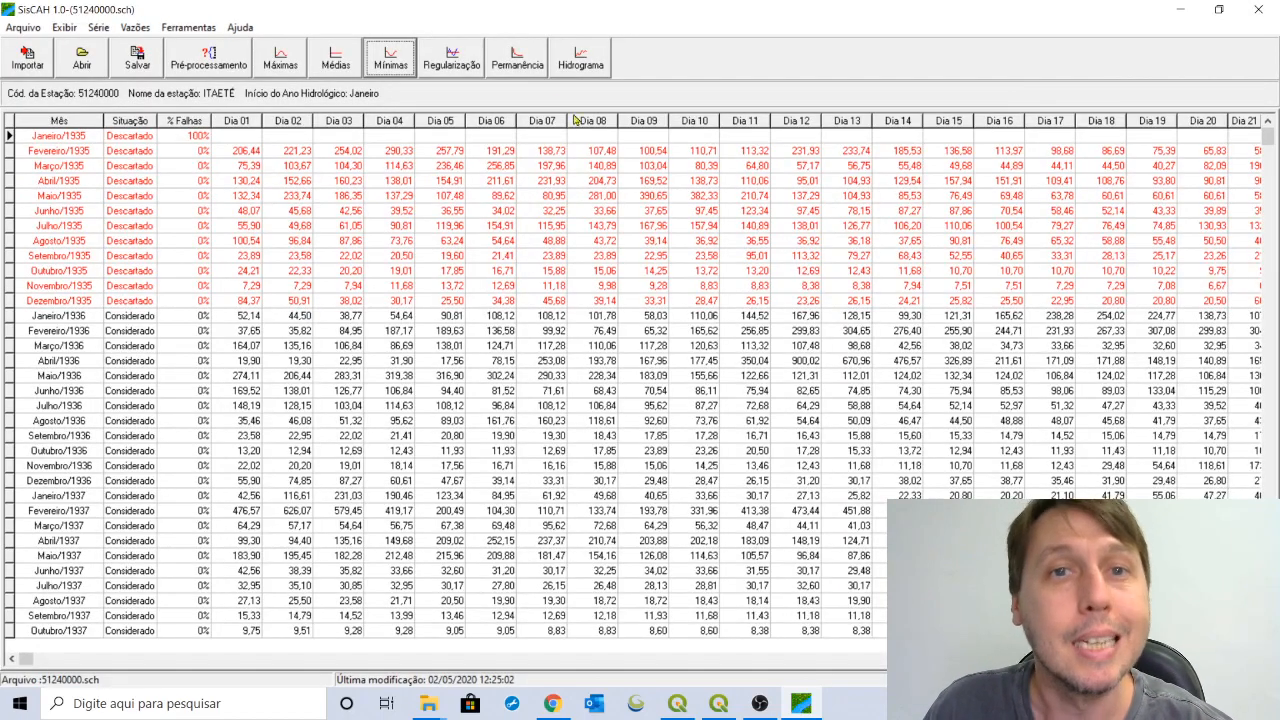
- Calculate the station's flow permanence curve (Curva de Permanência) and show the results of its continuous version
{"action": "left_click", "coordinate": [518, 59]}
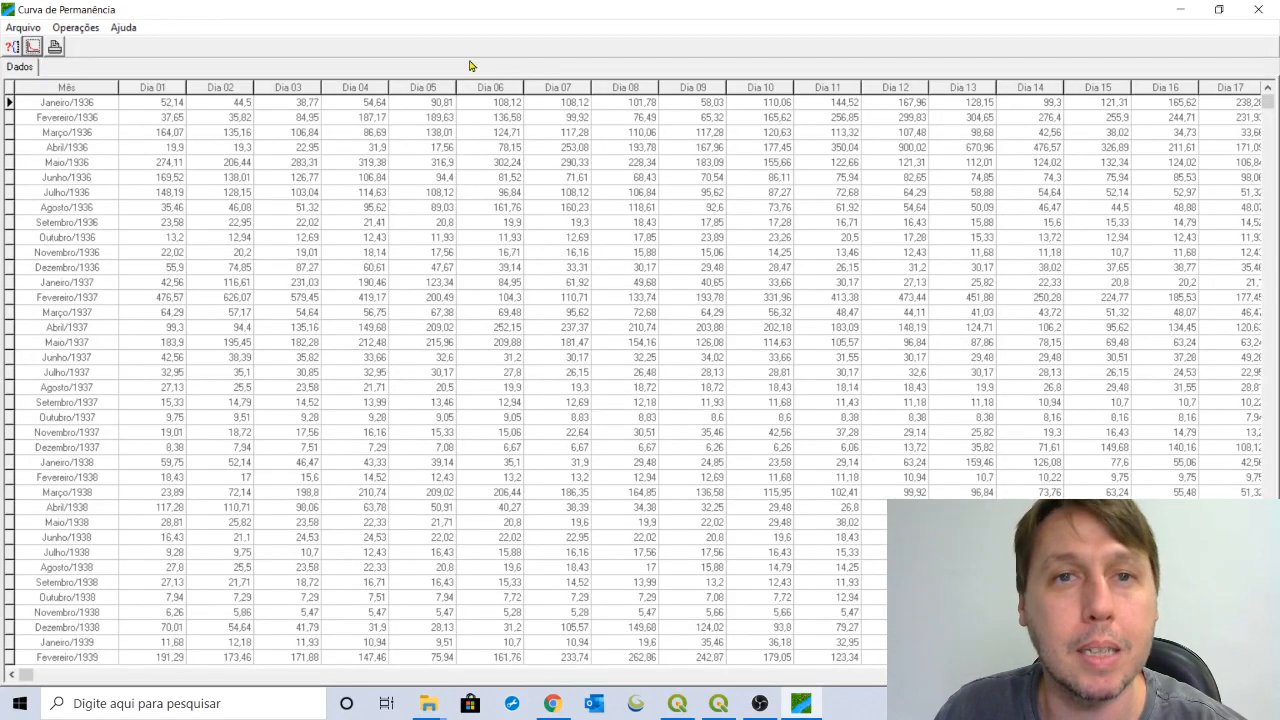
{"action": "left_click", "coordinate": [1262, 10]}
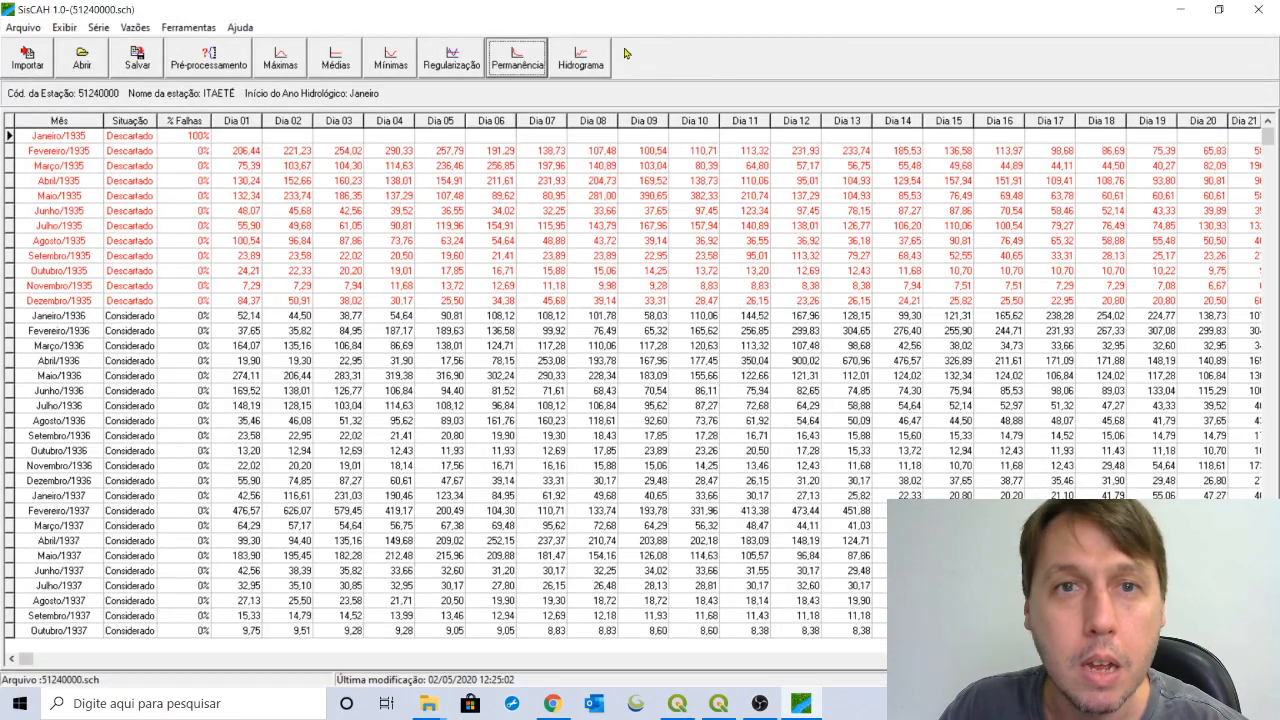
{"action": "left_click", "coordinate": [508, 66]}
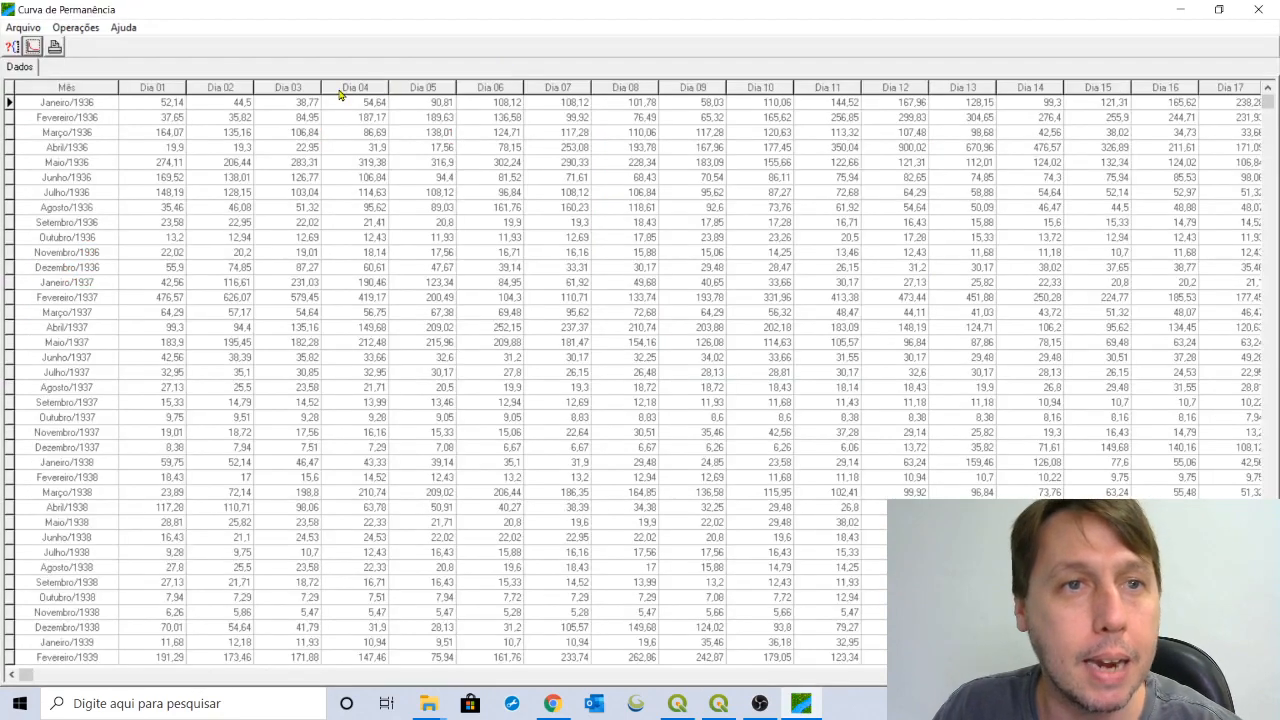
{"action": "left_click", "coordinate": [32, 47]}
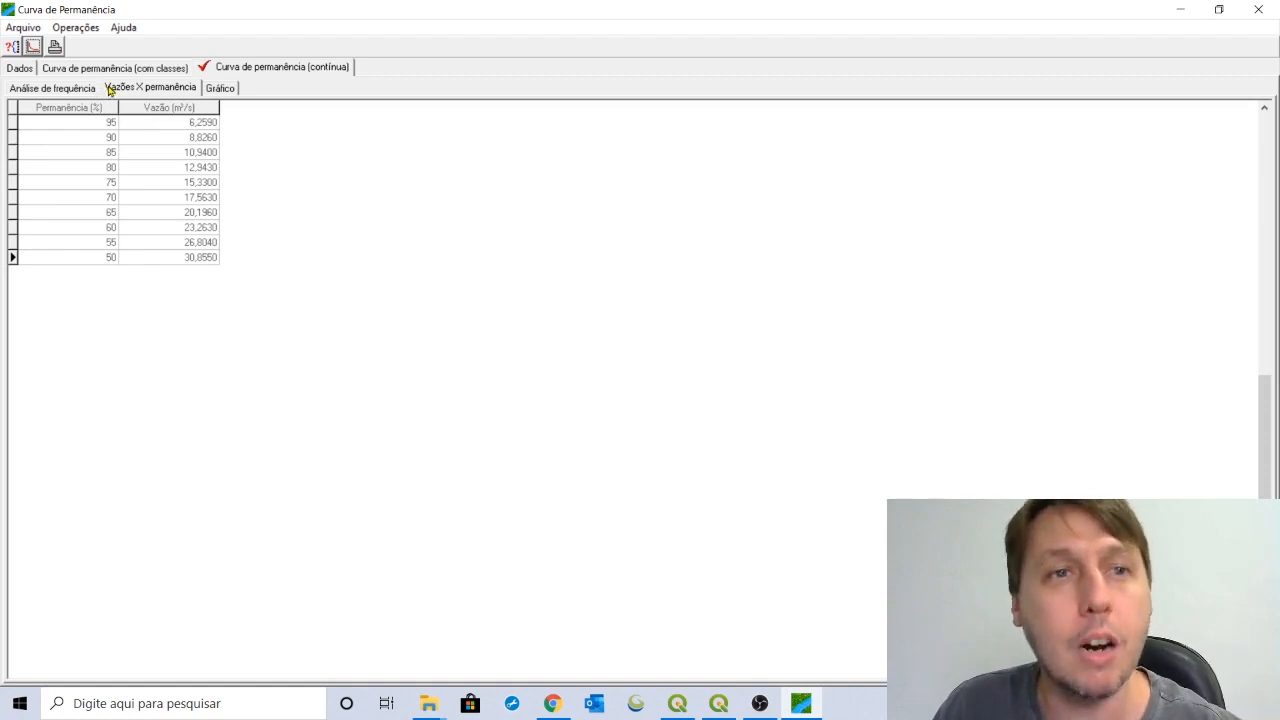
{"action": "left_click", "coordinate": [216, 67]}
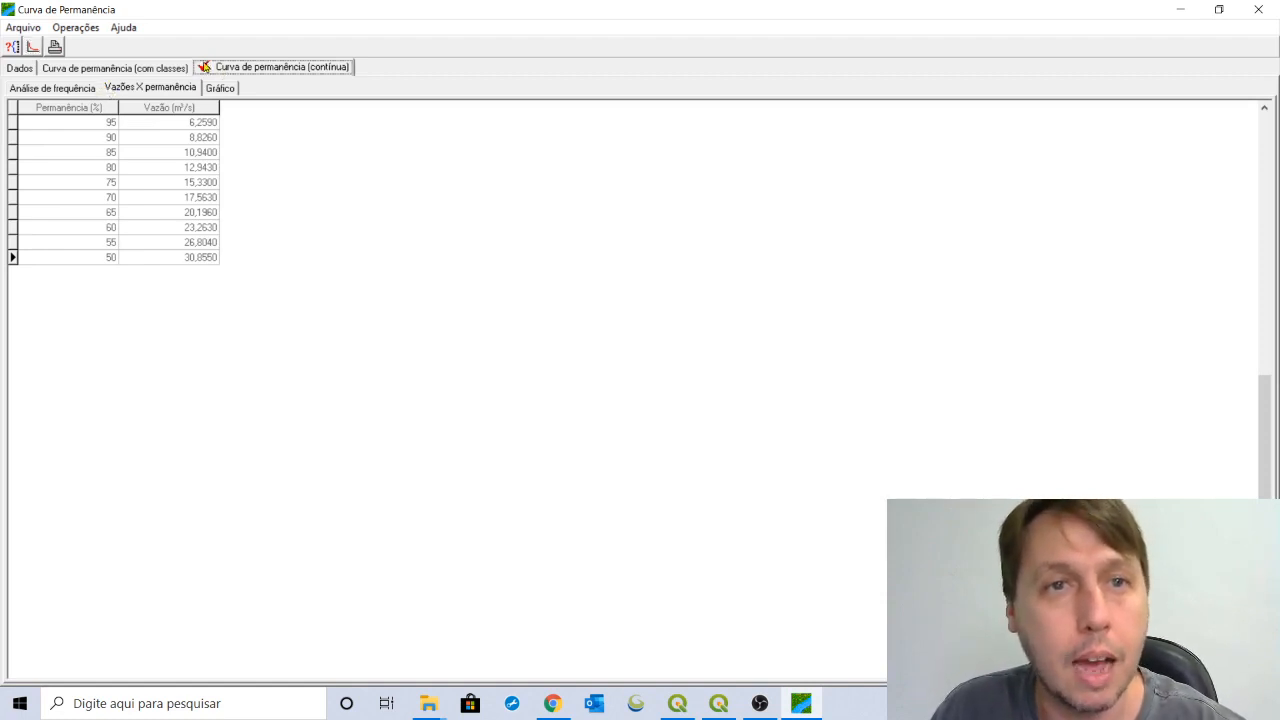
- View the continuous permanence curve's frequency analysis, flow-versus-permanence table and graph, and return to the table
{"action": "left_click", "coordinate": [76, 89]}
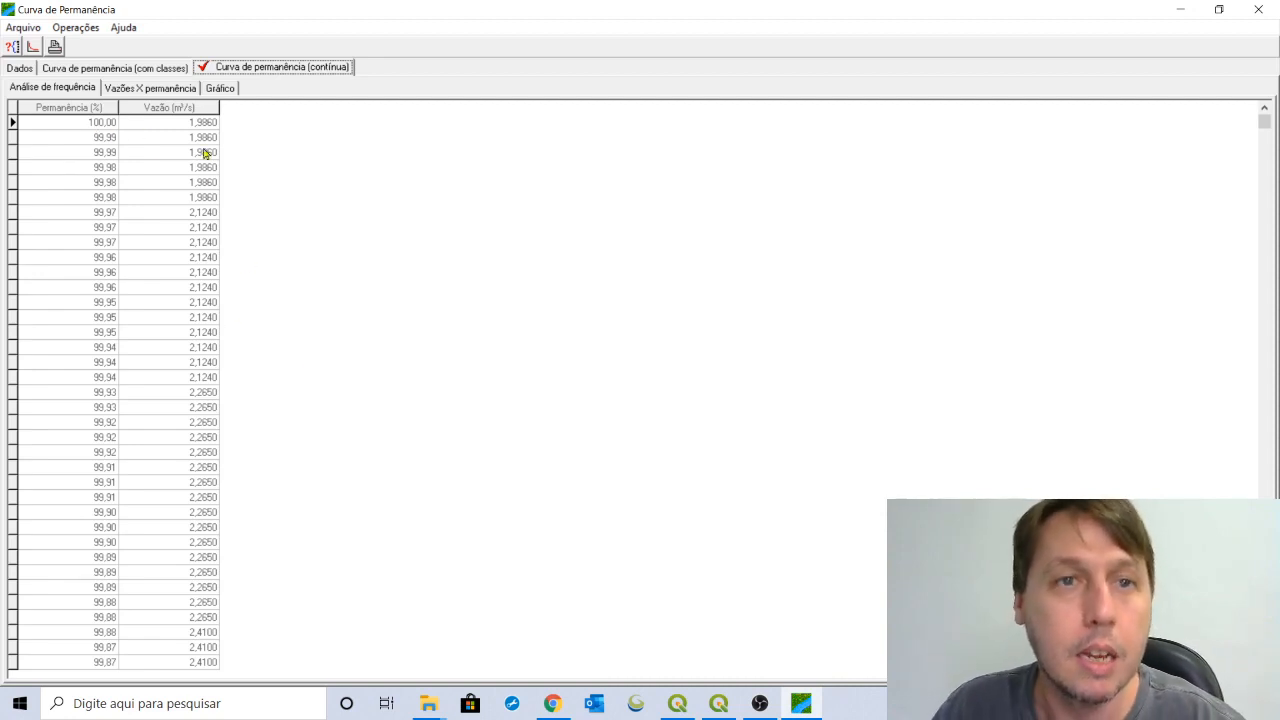
{"action": "left_click", "coordinate": [152, 89]}
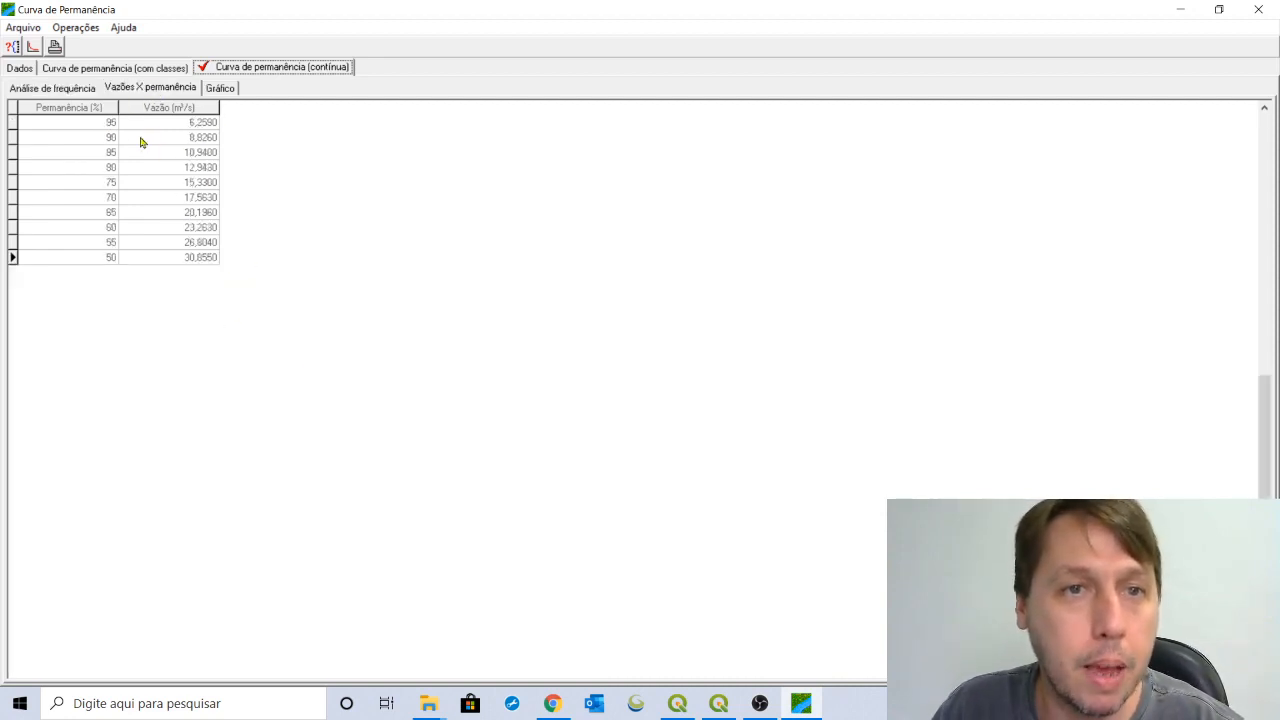
{"action": "left_click", "coordinate": [222, 89]}
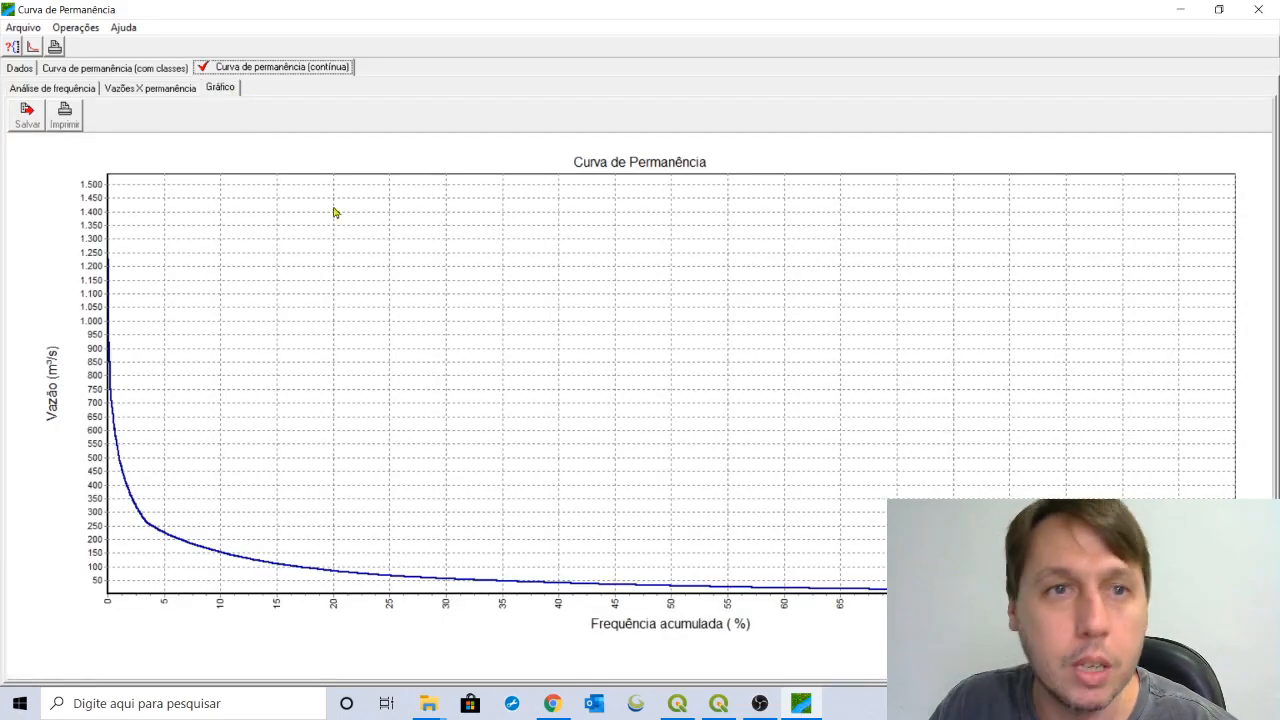
{"action": "left_click", "coordinate": [147, 90]}
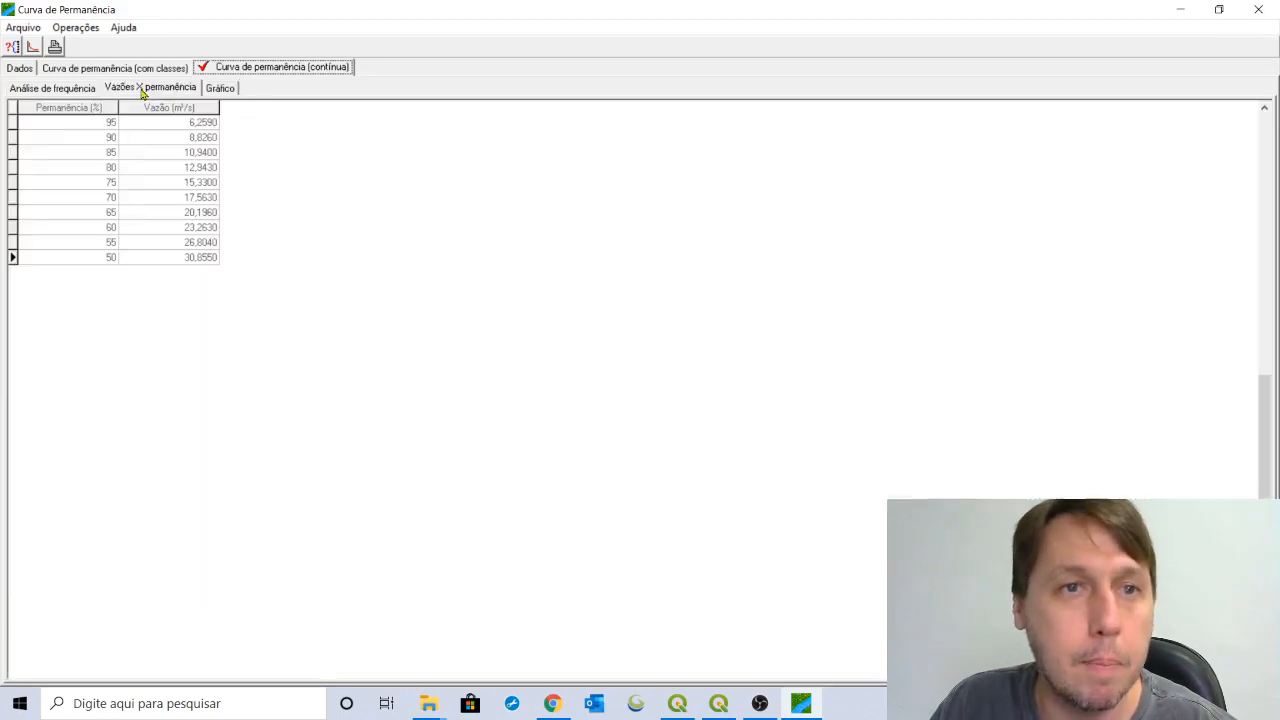
- Examine the flows for permanences from 95% down to 50% in the flow-versus-permanence table, especially 95% and 90%
{"action": "left_click", "coordinate": [89, 151]}
{"action": "left_click", "coordinate": [89, 137]}
{"action": "left_click", "coordinate": [90, 125]}
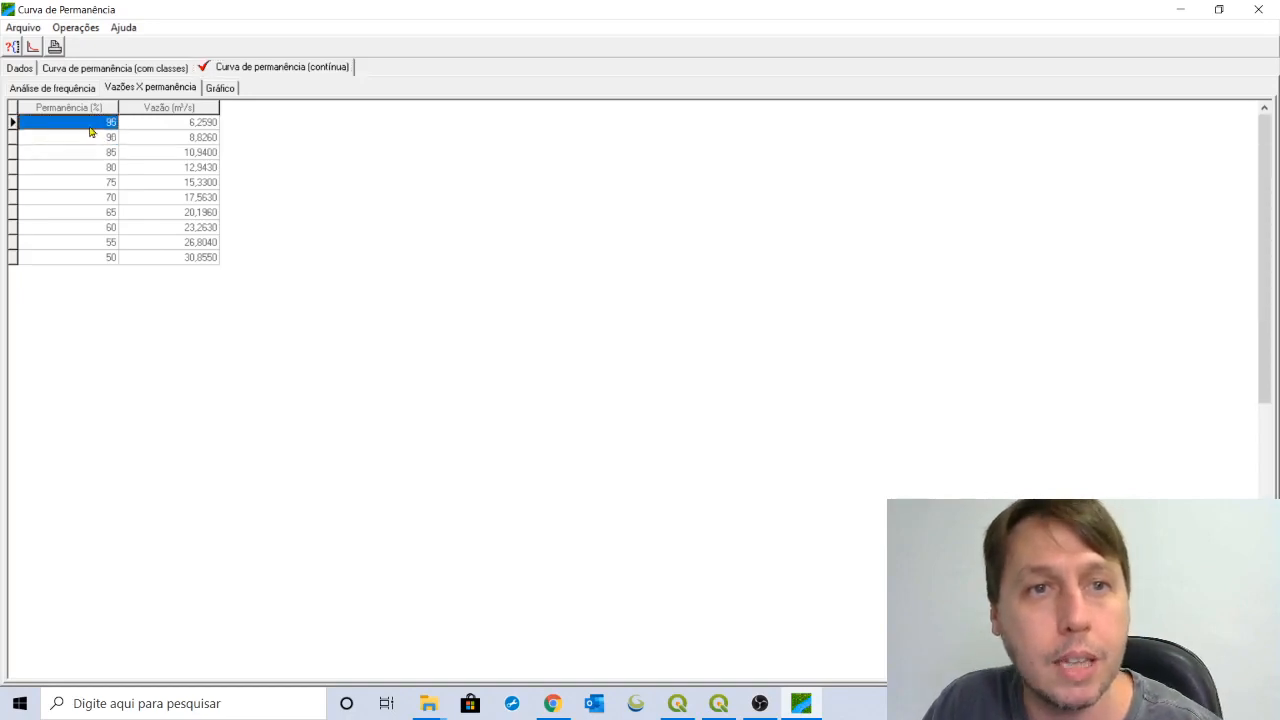
{"action": "left_click", "coordinate": [89, 259]}
{"action": "left_click", "coordinate": [82, 227]}
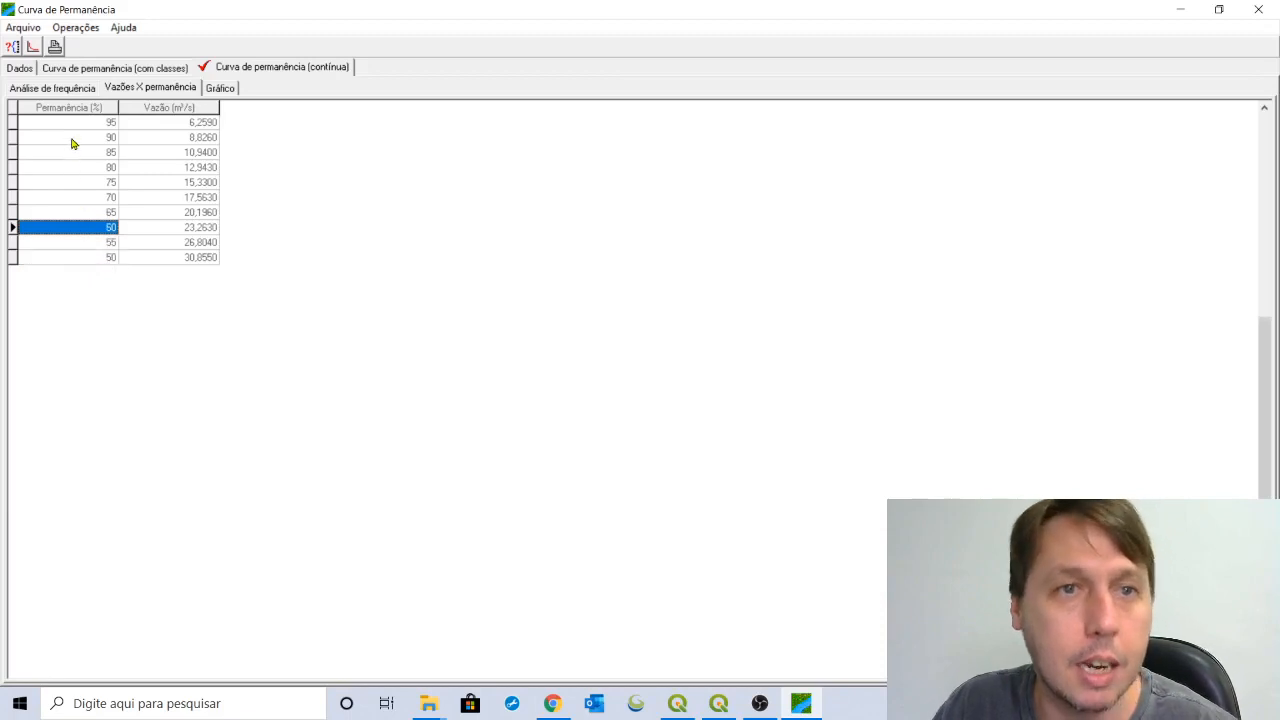
{"action": "left_click", "coordinate": [72, 140]}
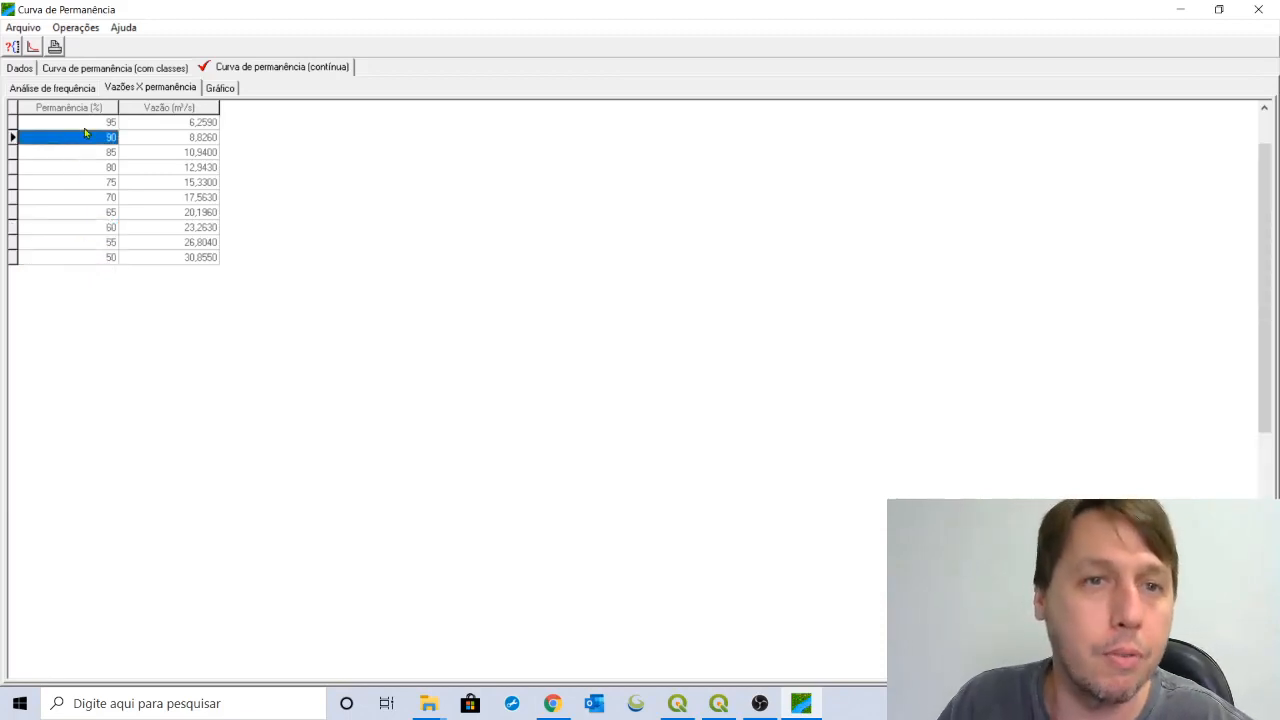
{"action": "left_click", "coordinate": [88, 122]}
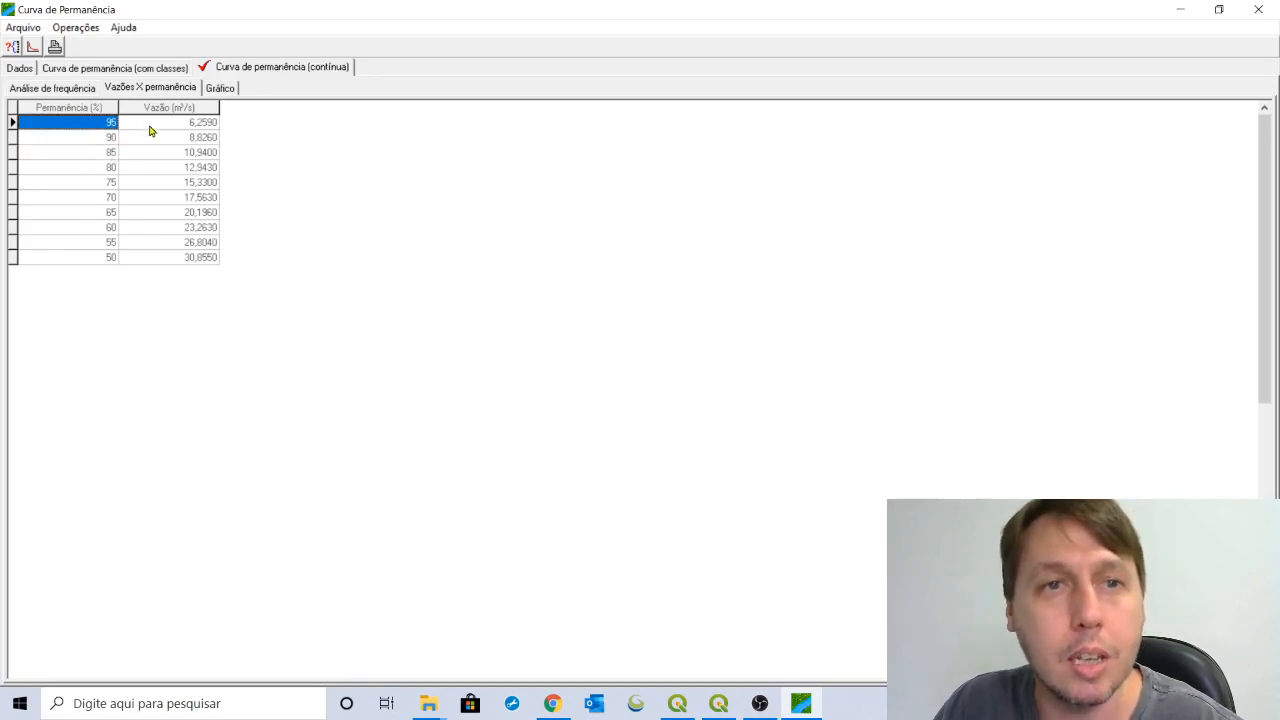
{"action": "left_click", "coordinate": [82, 139]}
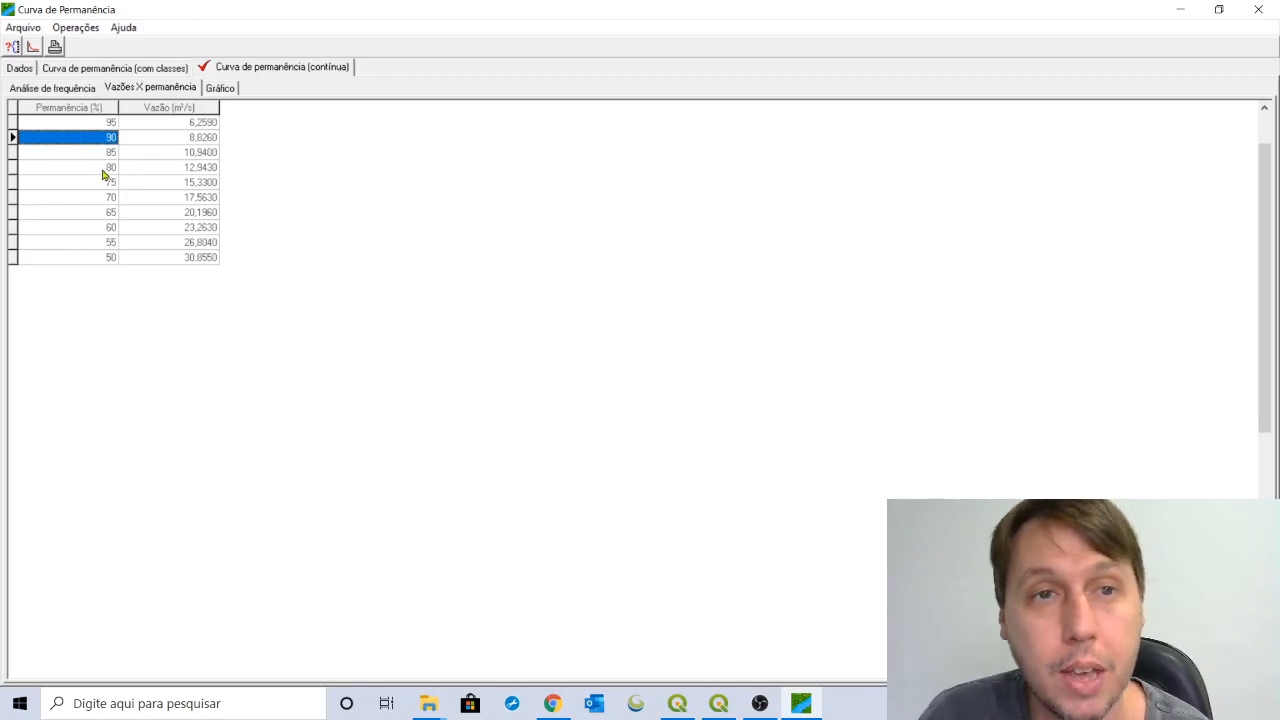
- Look at the permanence curve graph and read the flows for 95% and 90% permanence in the table
{"action": "left_click", "coordinate": [220, 89]}
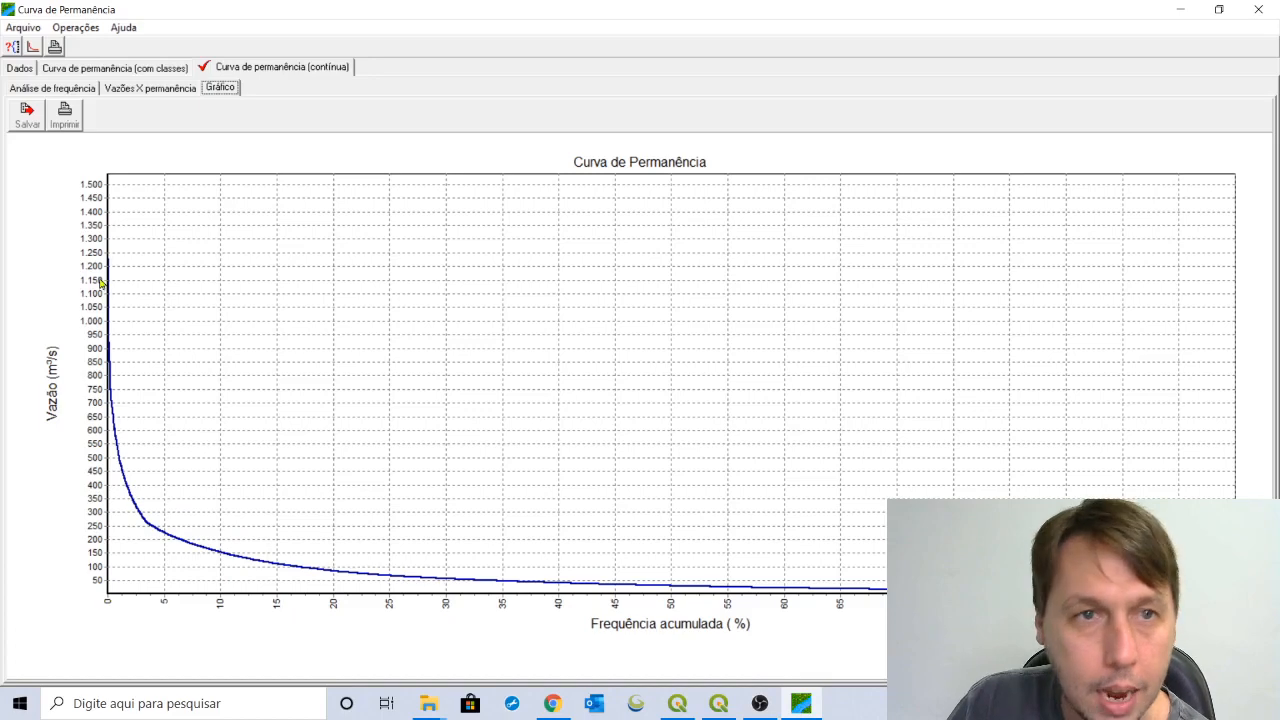
{"action": "left_click", "coordinate": [128, 88]}
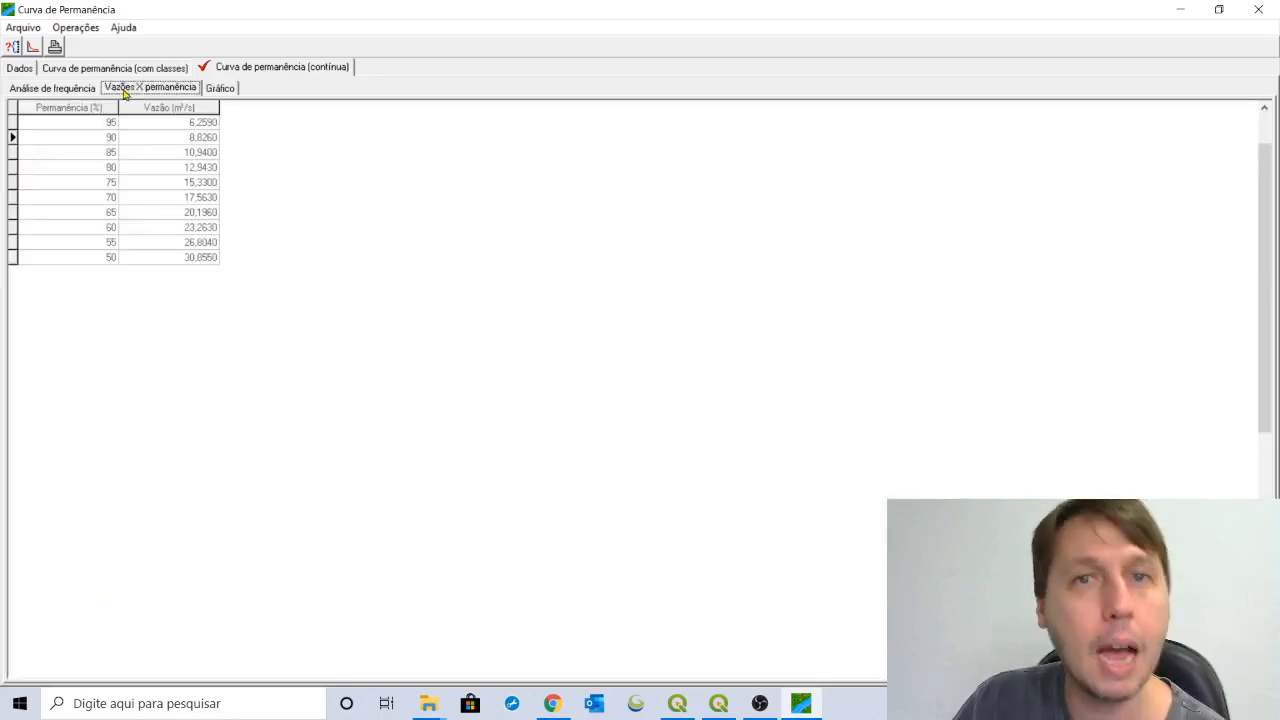
{"action": "left_click", "coordinate": [82, 127]}
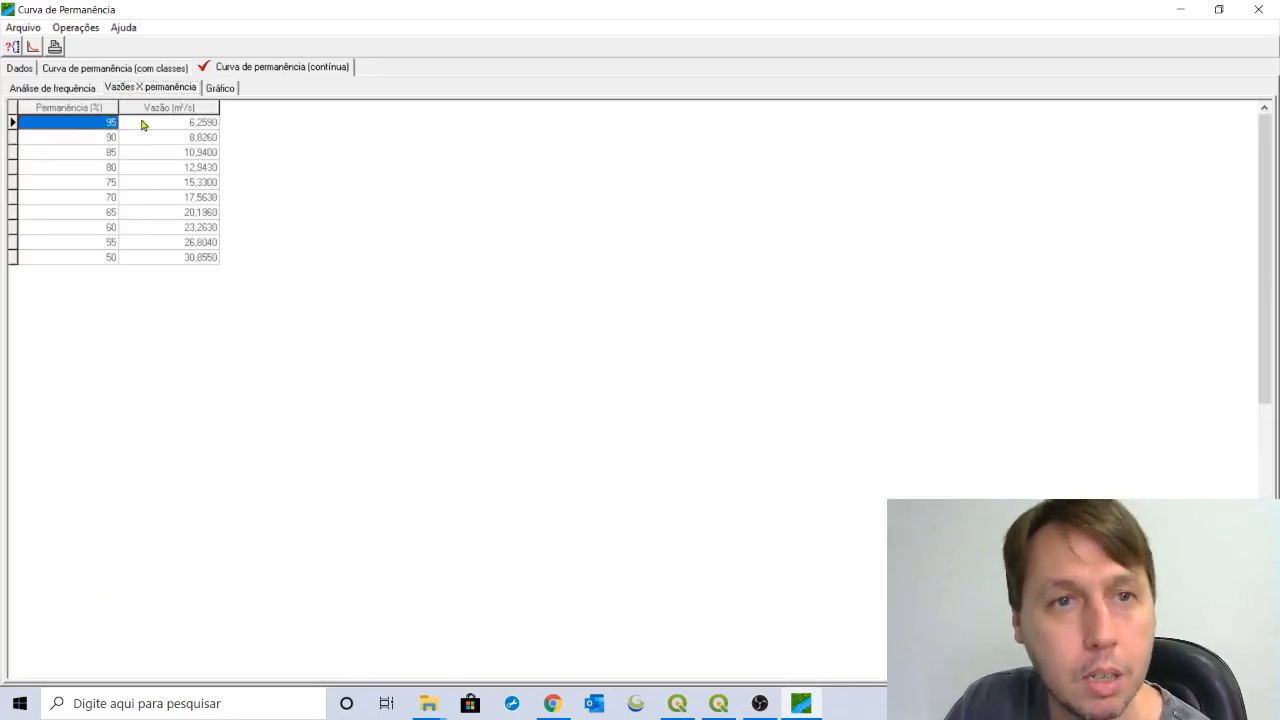
{"action": "left_click", "coordinate": [143, 125]}
{"action": "left_click", "coordinate": [82, 125]}
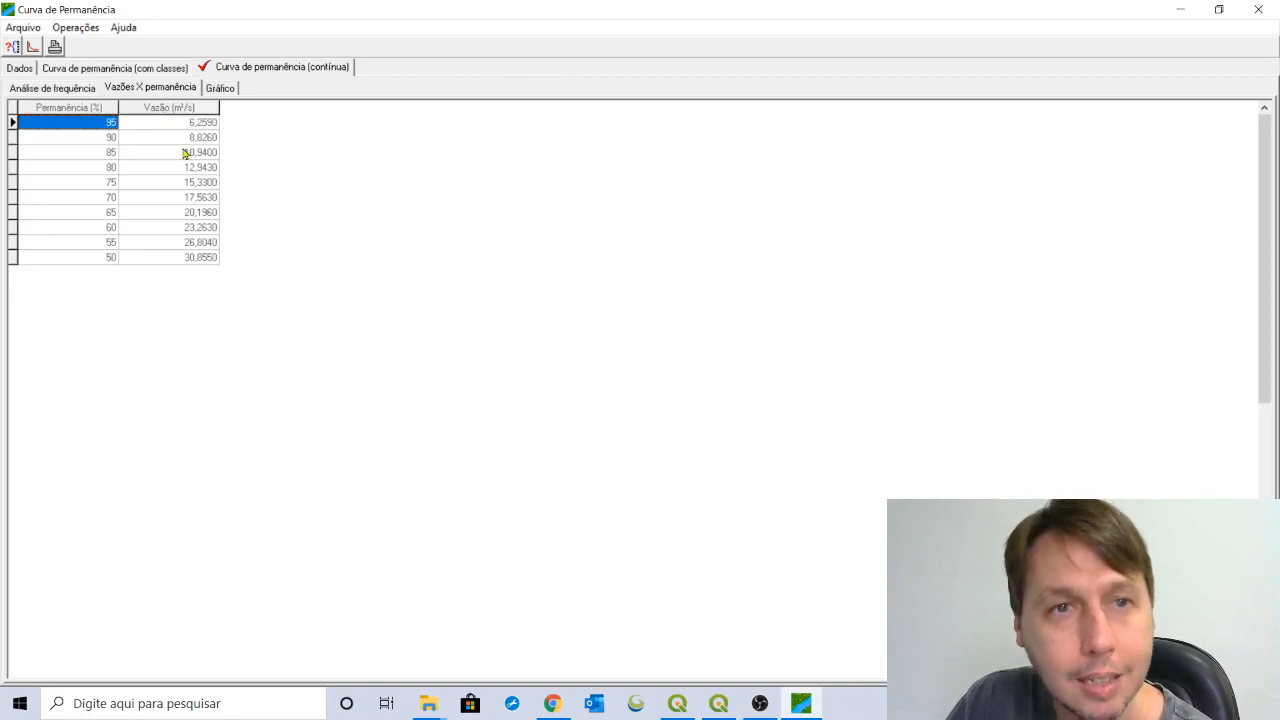
{"action": "left_click", "coordinate": [104, 140]}
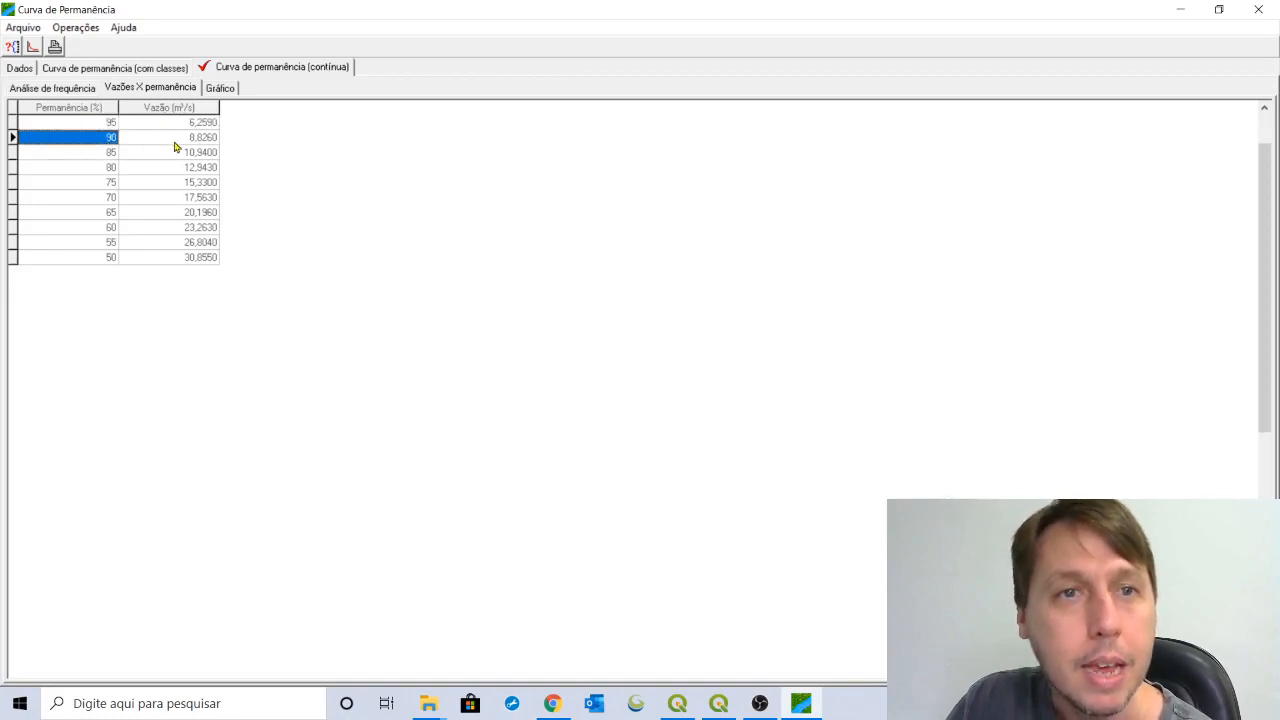
{"action": "left_click", "coordinate": [177, 141]}
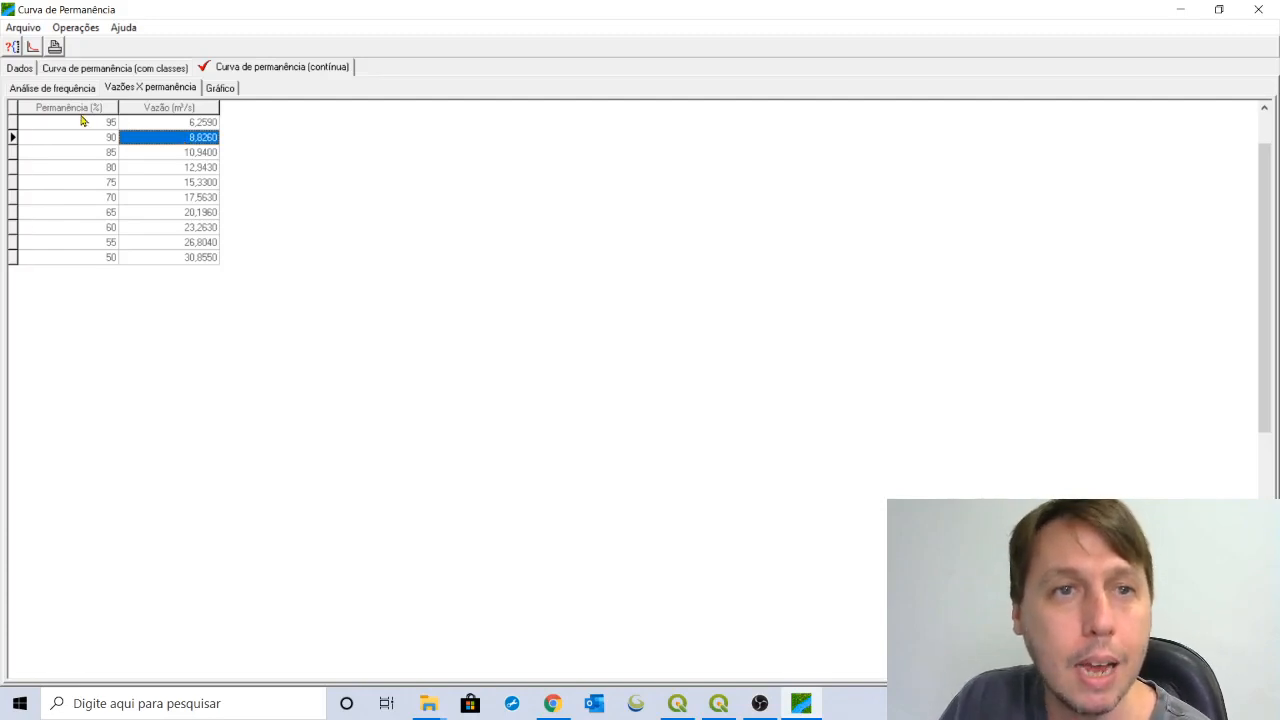
{"action": "left_click", "coordinate": [147, 124]}
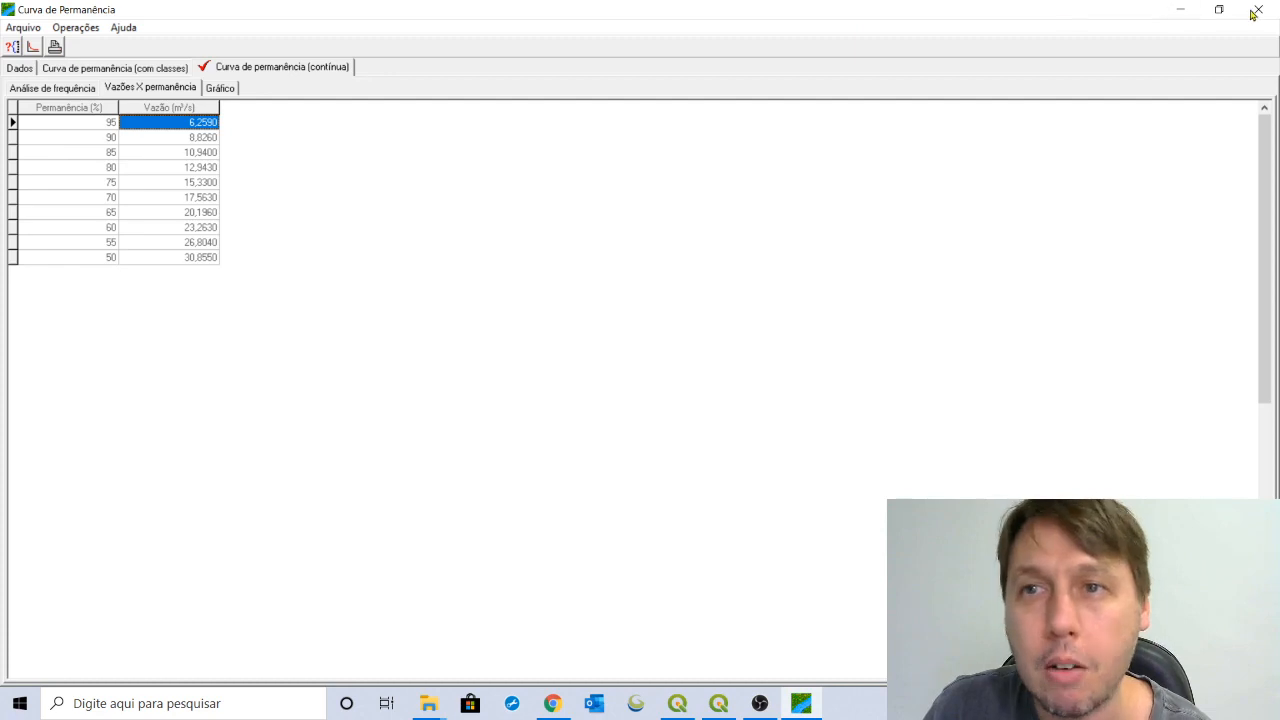
- Recheck the continuous curve's flow-versus-permanence results and close the permanence curve window
{"action": "left_click", "coordinate": [228, 92]}
{"action": "left_click", "coordinate": [160, 94]}
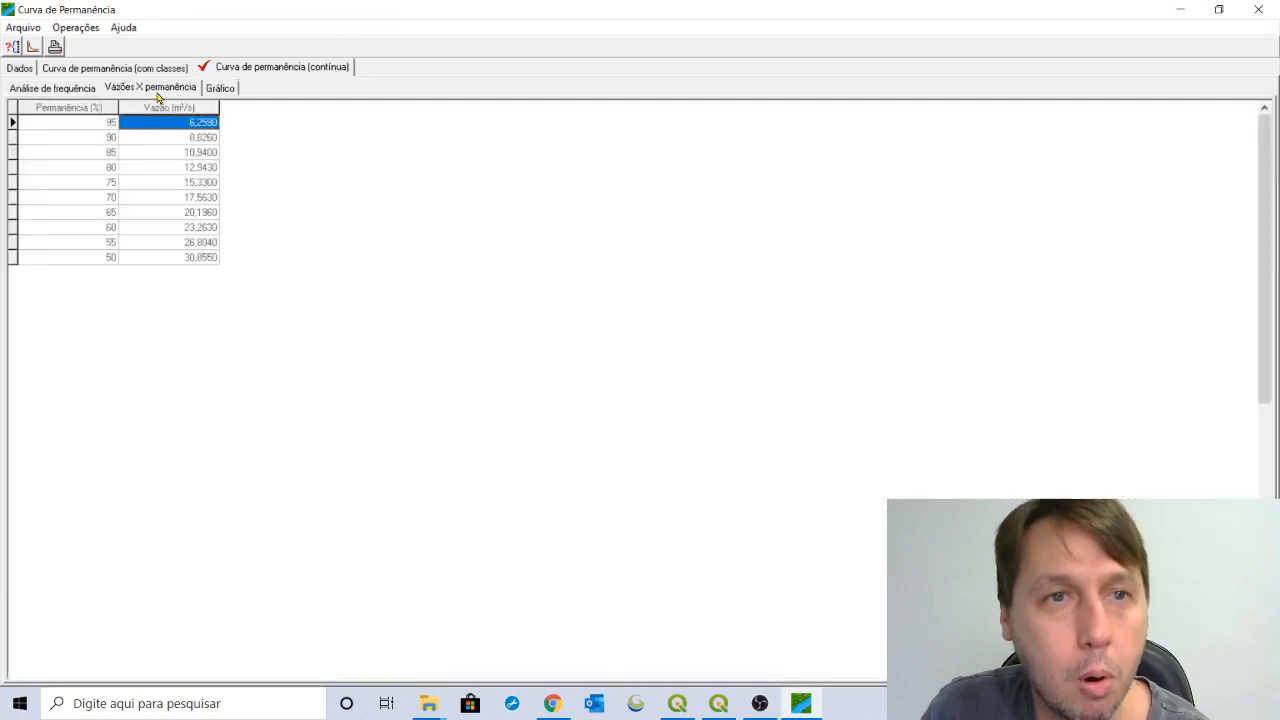
{"action": "left_click", "coordinate": [238, 72]}
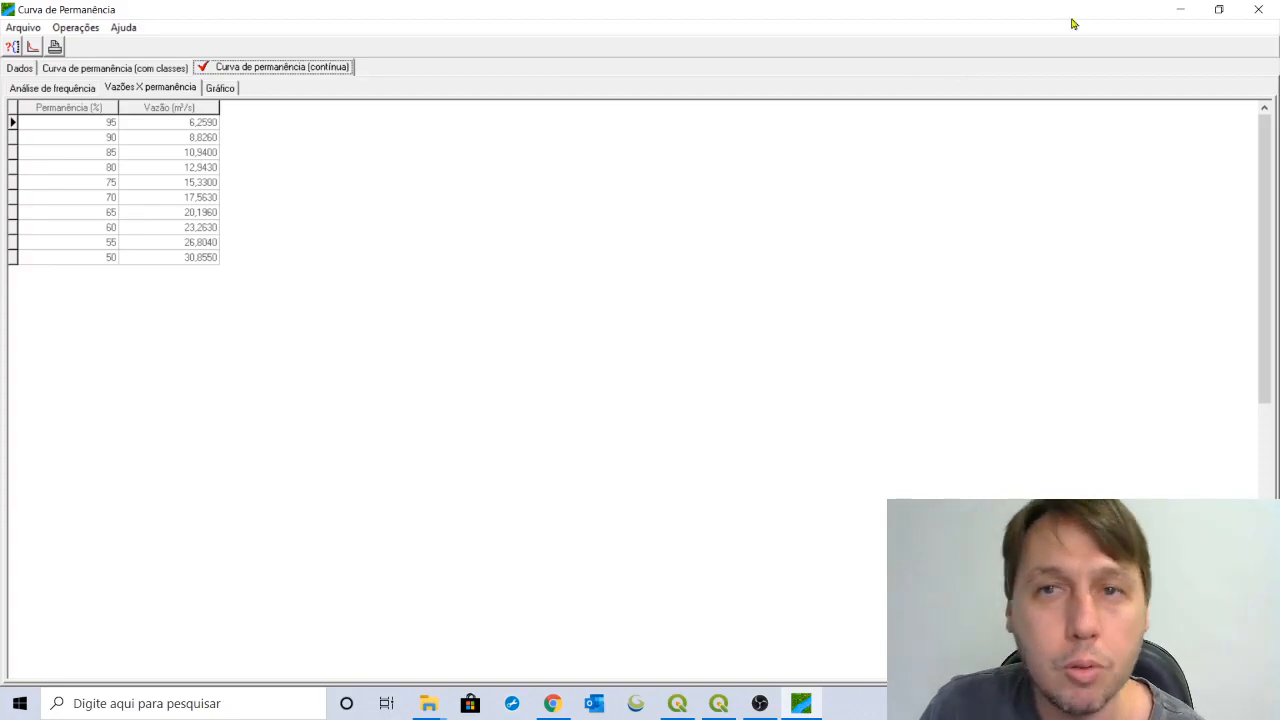
{"action": "left_click", "coordinate": [1258, 9]}
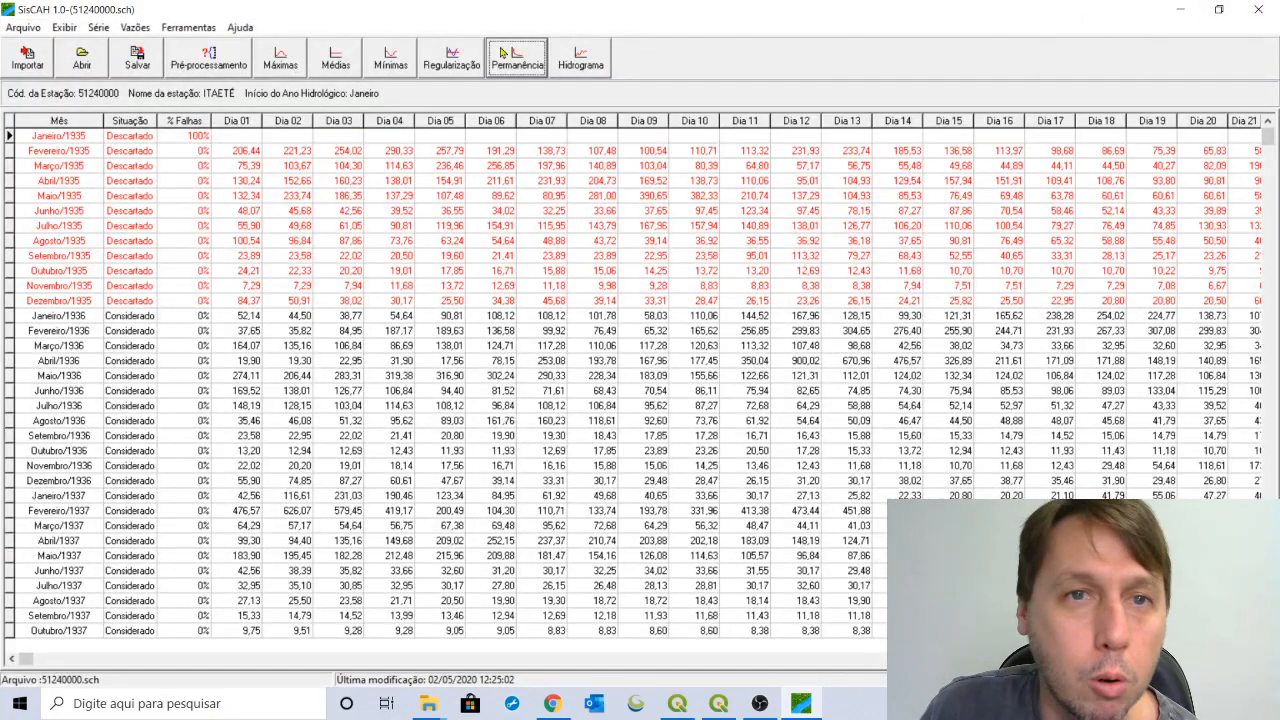
- Reopen the 7-day minimum flow analysis, review its statistical results for a 10-year return period, and return to the main series table
{"action": "left_click", "coordinate": [390, 60]}
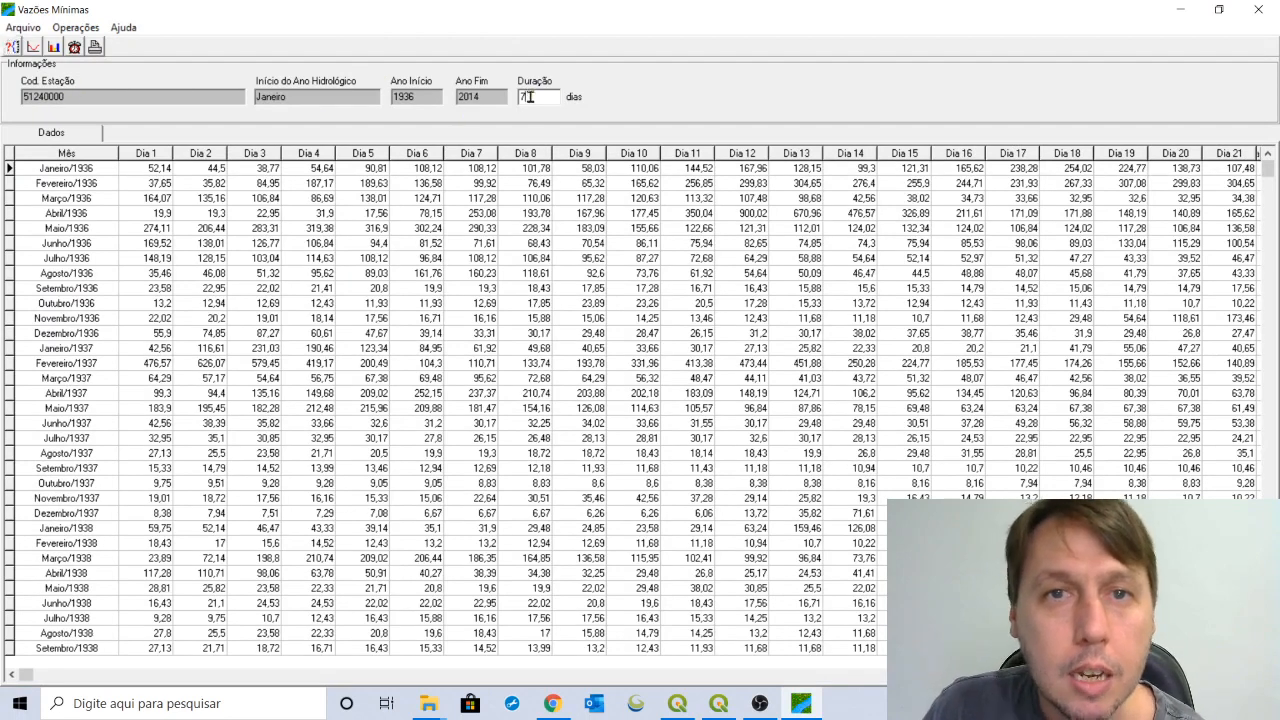
{"action": "left_click", "coordinate": [53, 47]}
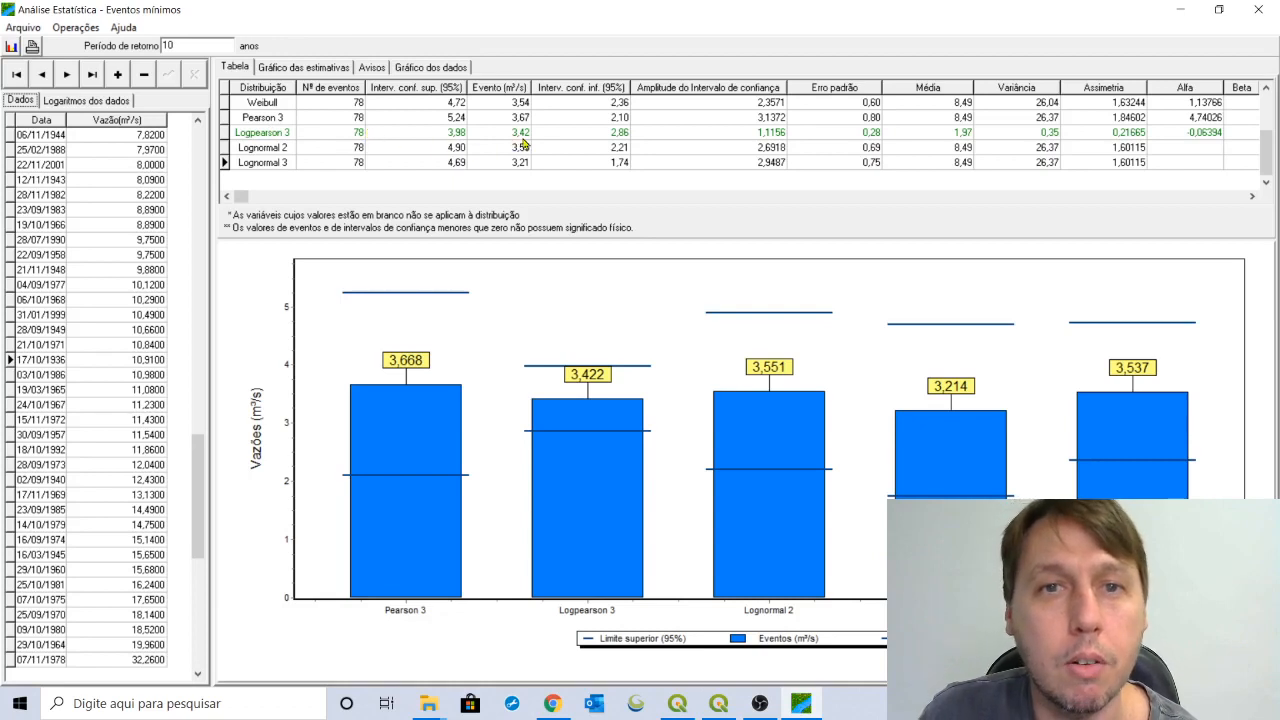
{"action": "left_click", "coordinate": [1257, 10]}
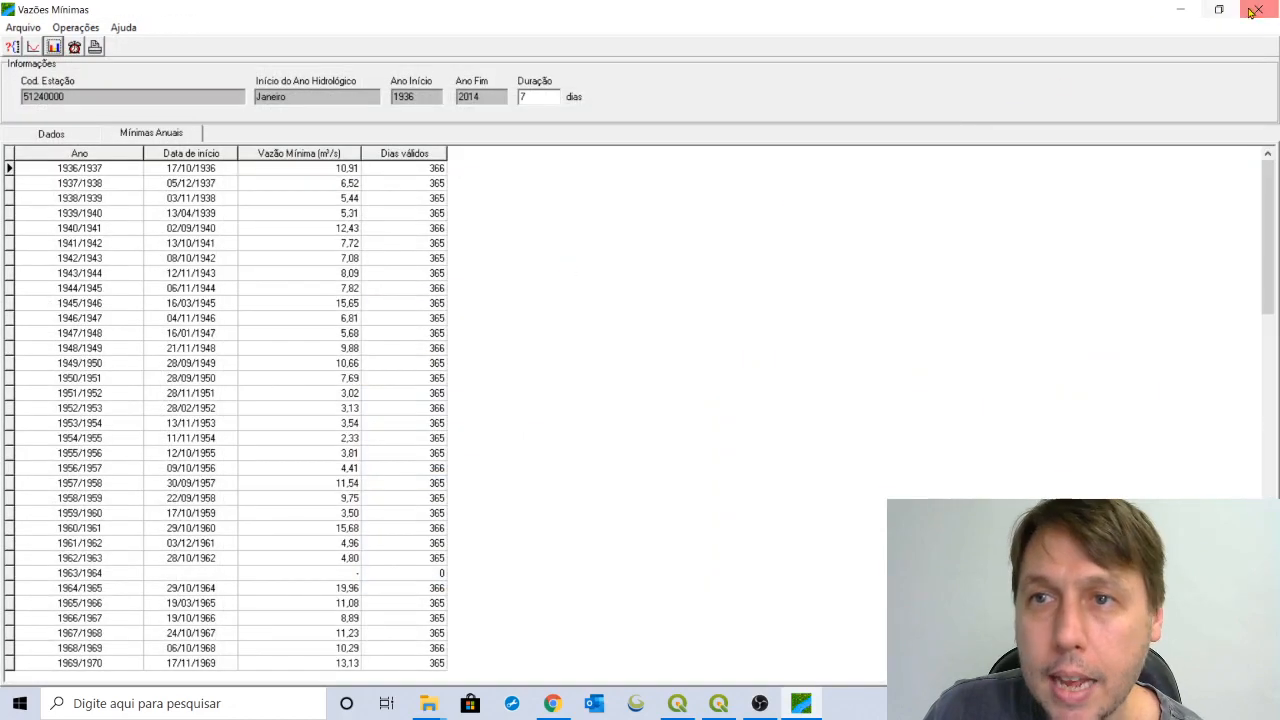
{"action": "left_click", "coordinate": [1256, 10]}
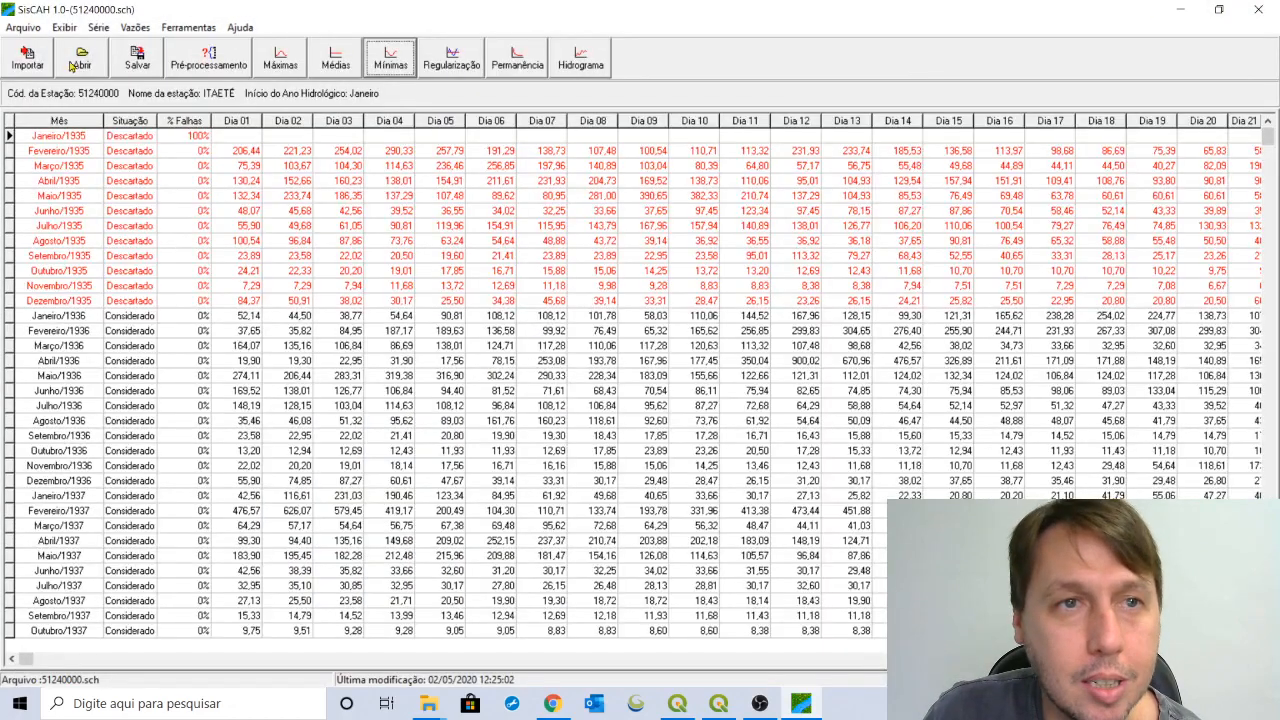